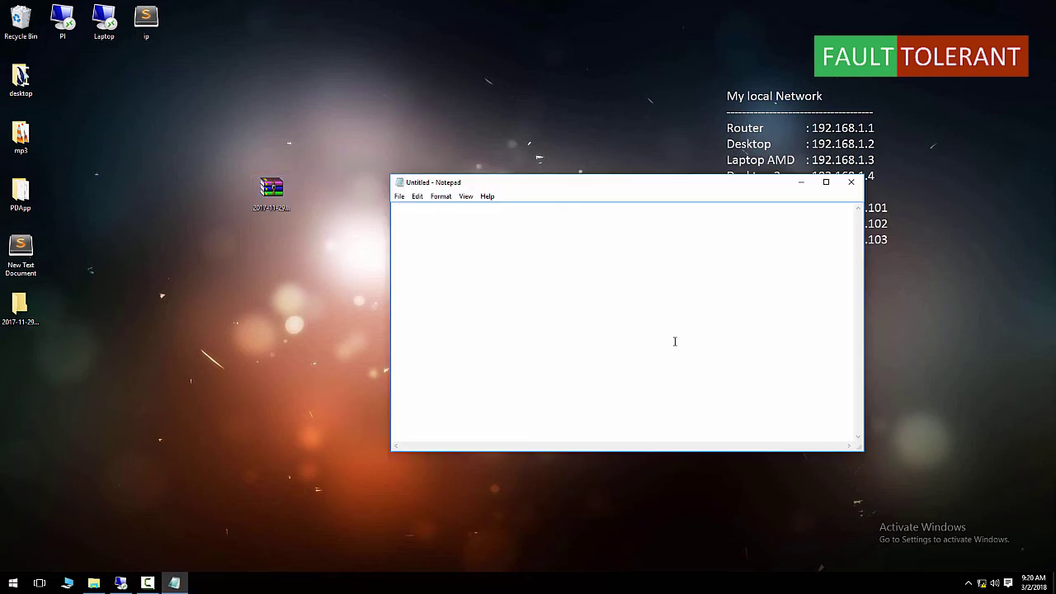
text(step:1)
key(Return)
text(go)
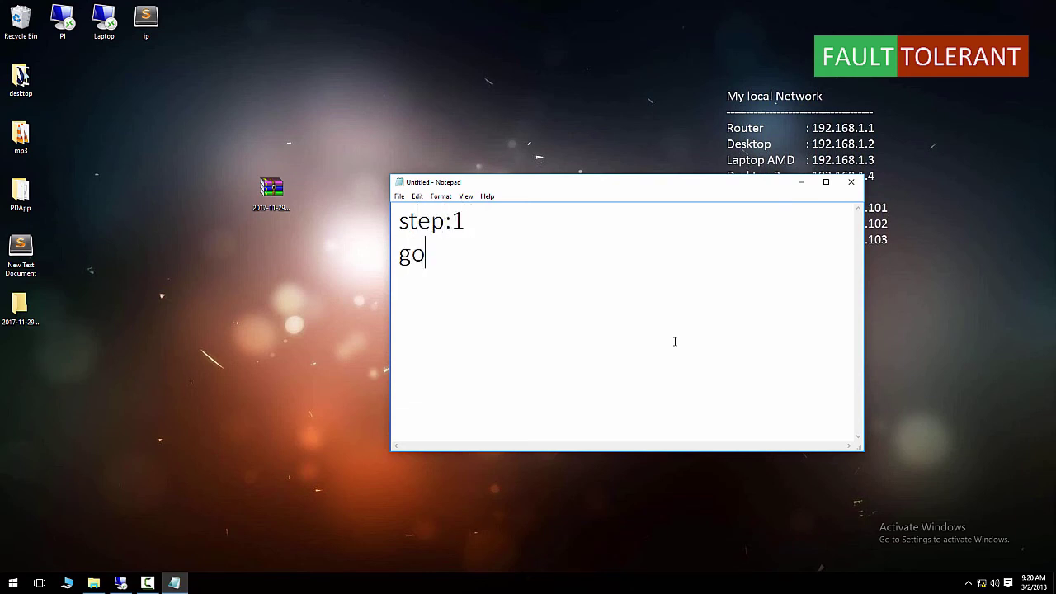
text(to ras)
key(BackSpace)
key(BackSpace)
key(BackSpace)
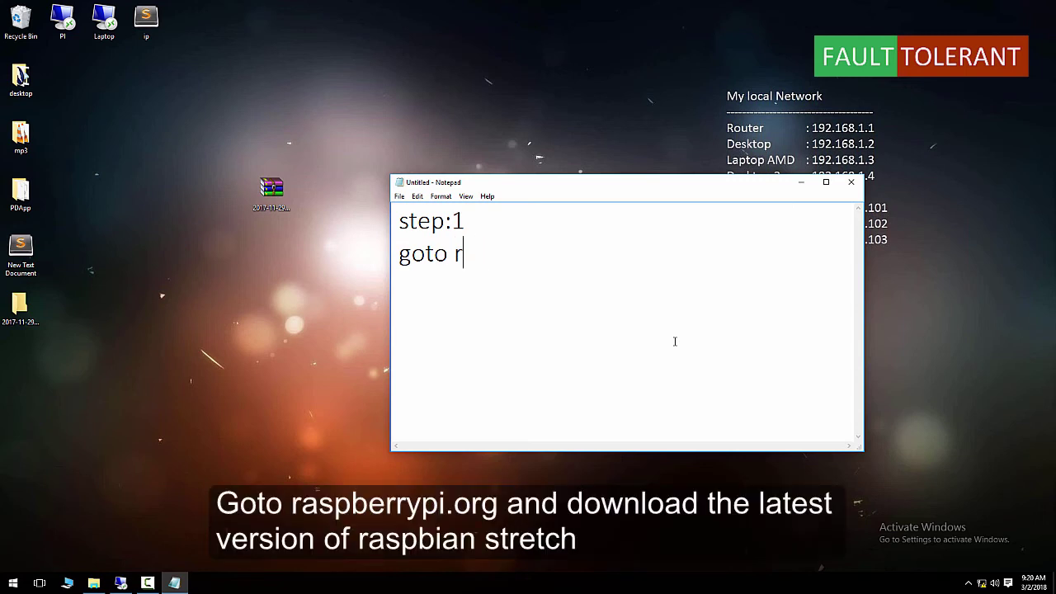
text(http://raspberry)
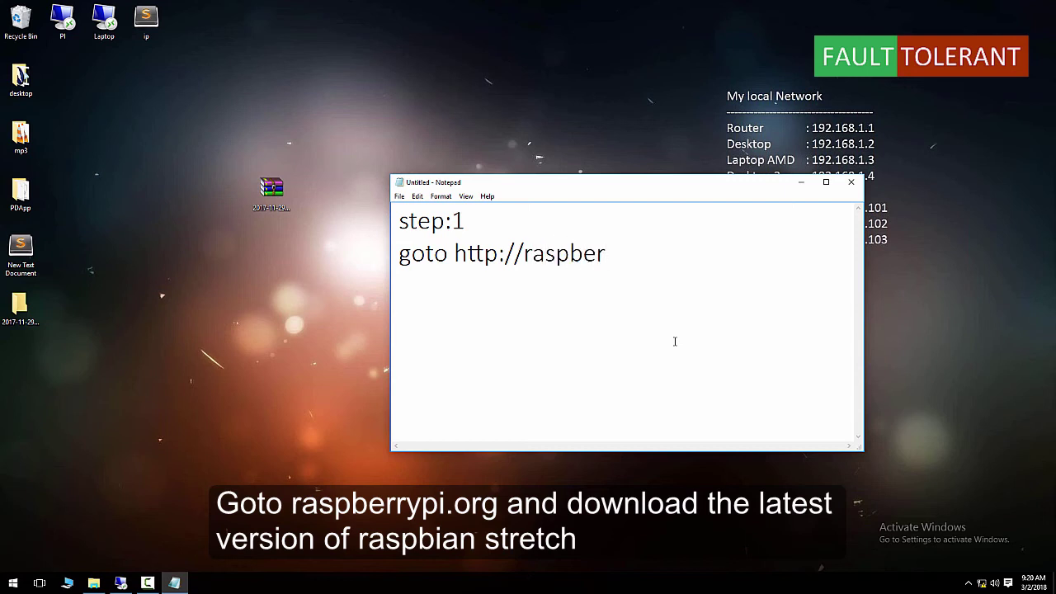
text(pi/org)
key(BackSpace)
key(BackSpace)
key(BackSpace)
key(BackSpace)
text(.org)
key(Return)
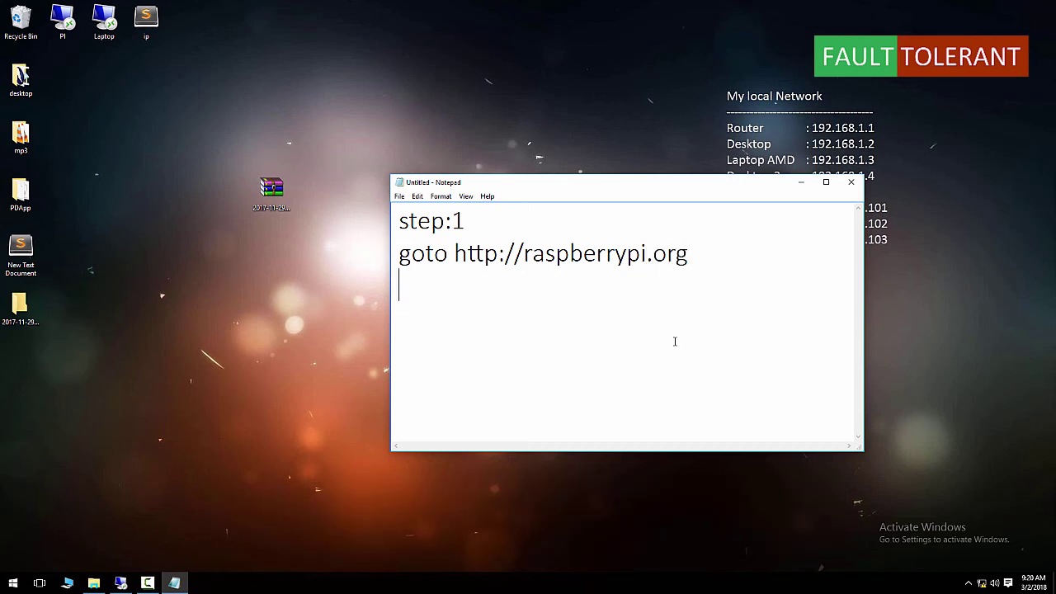
Add the line "download the latest raspbian streach image" below the web address, and close the note
text(download the latest )
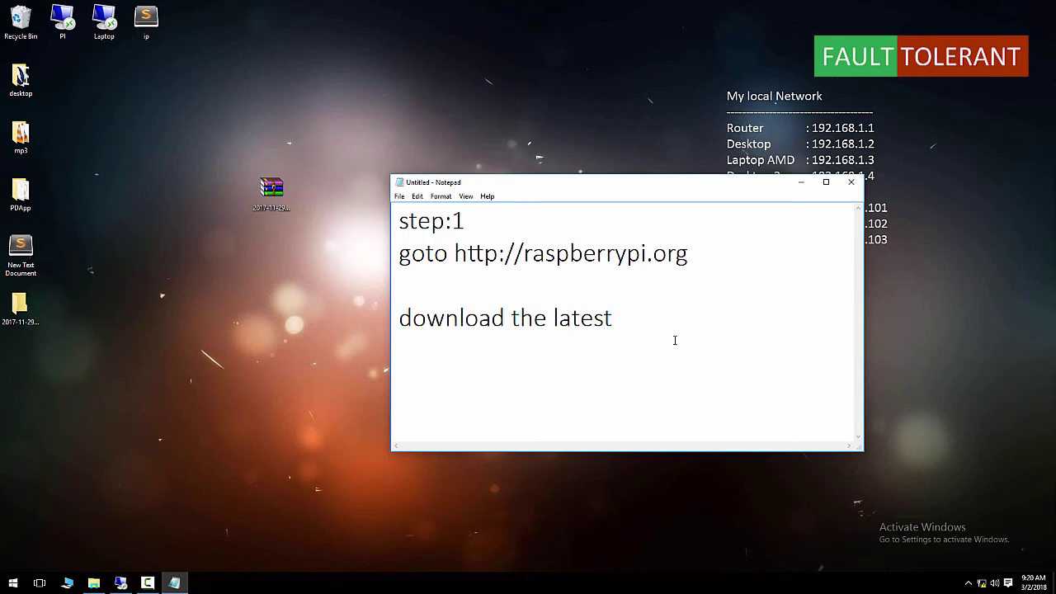
text(raspbian streach image)
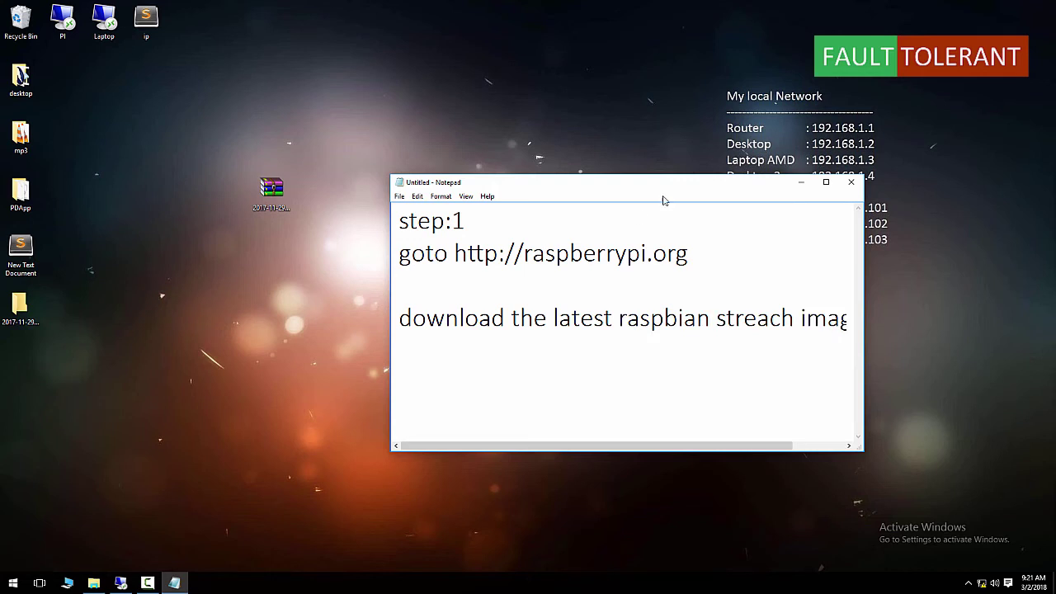
click(846, 185)
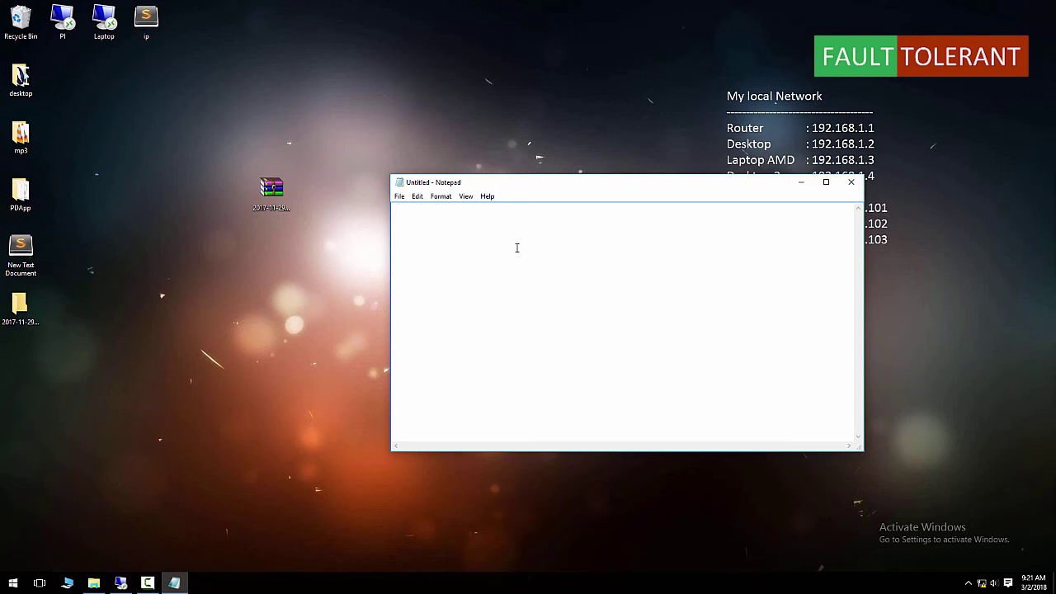
Write the heading "step : 1.1" in the new empty note, followed by a blank line
text(step :2)
key(BackSpace)
text(1.1)
key(Return)
key(Return)
Write the instruction "extract these files in the zip folder." below the step 1.1 heading
text(e)
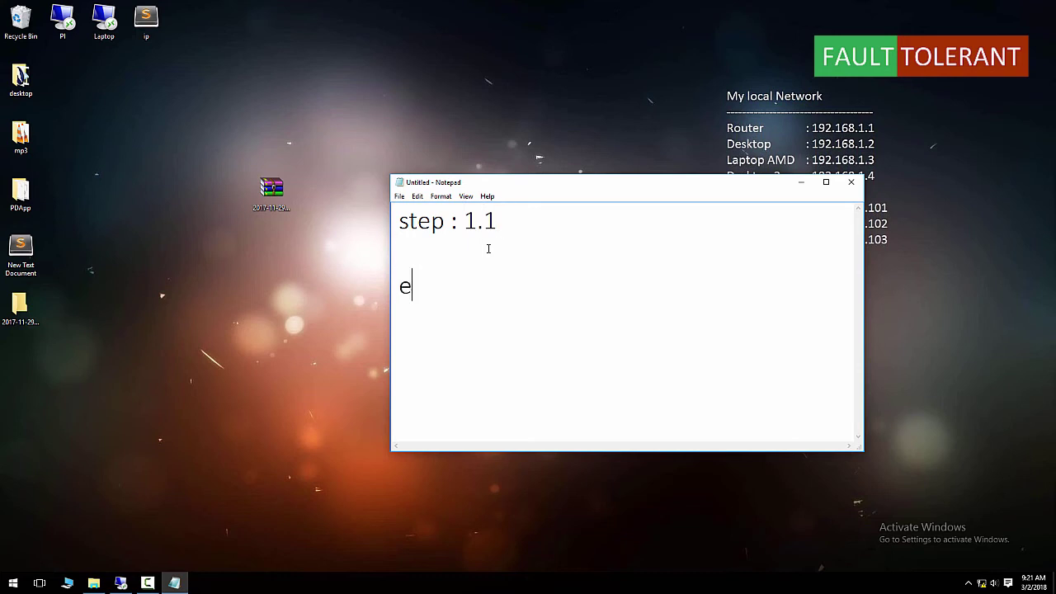
text(xtract these )
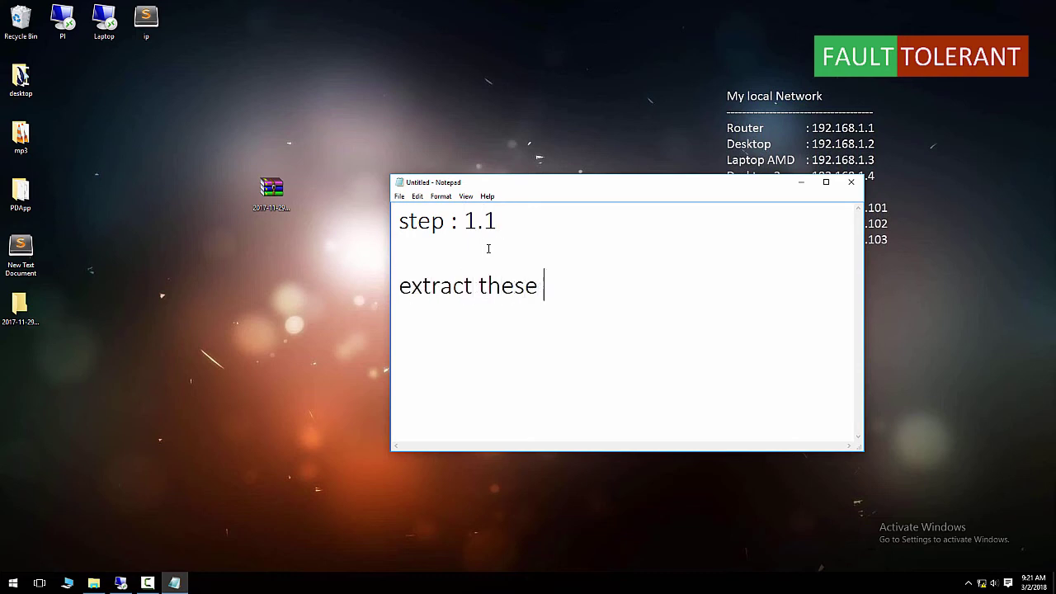
text(files)
key(Return)
text(in the zip fo)
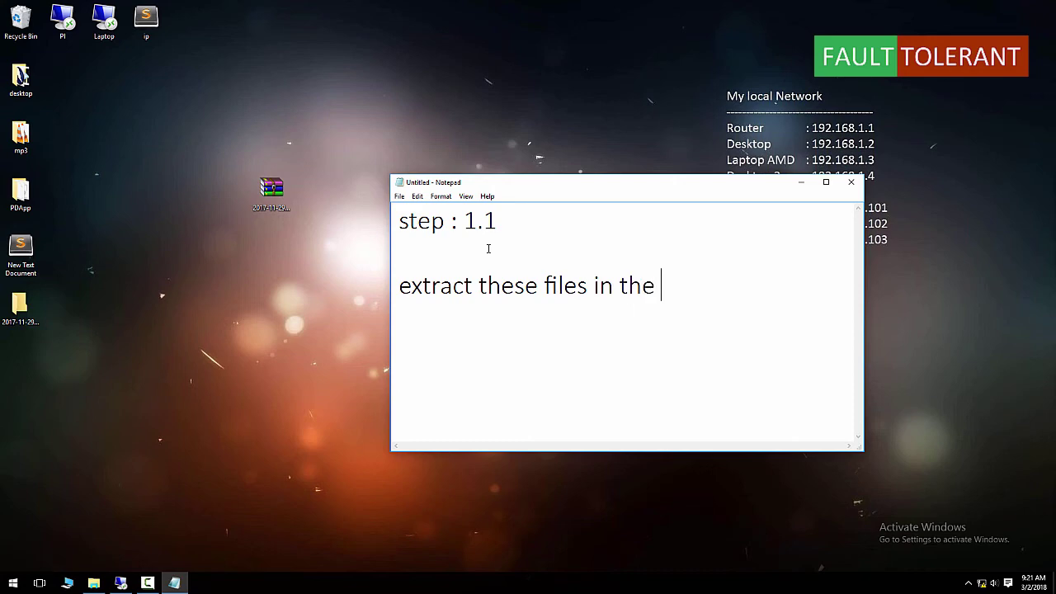
text(lder.)
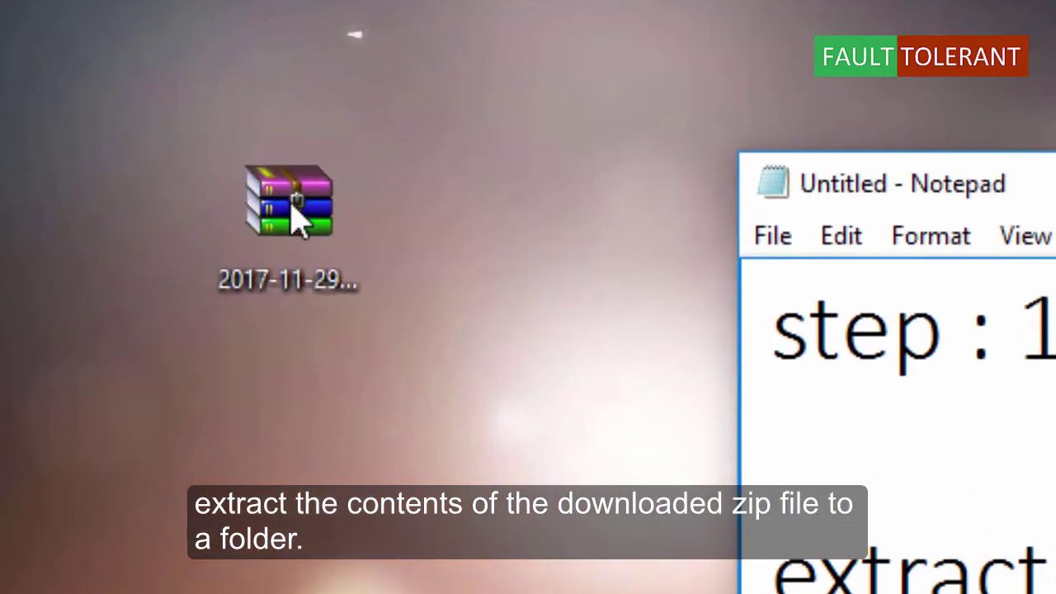
Extract 2017-11-29-raspbian-stretch.zip directly onto the desktop and move the extraction progress window aside
right_click(297, 219)
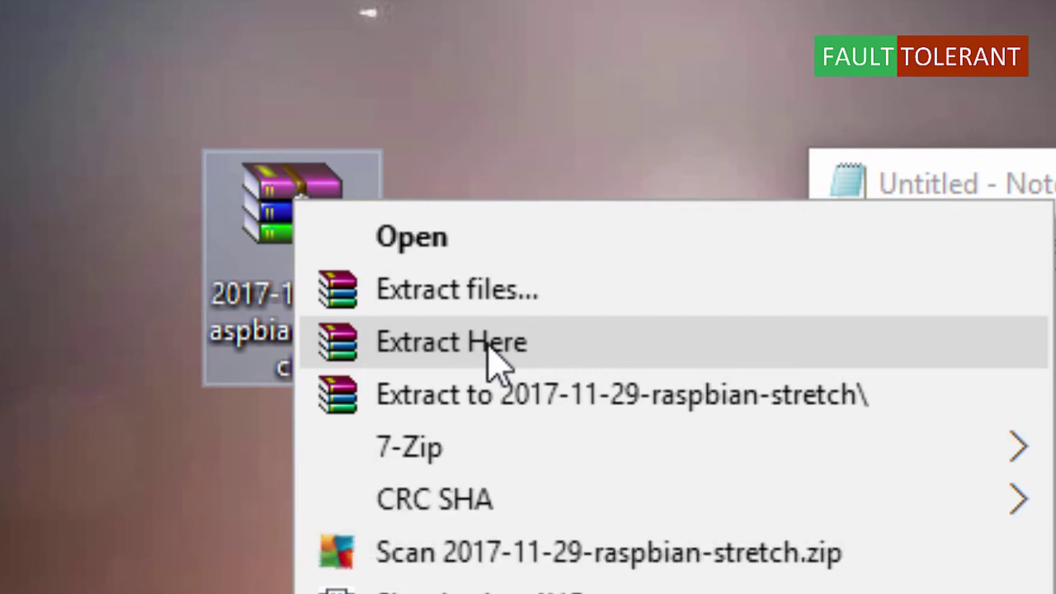
click(495, 354)
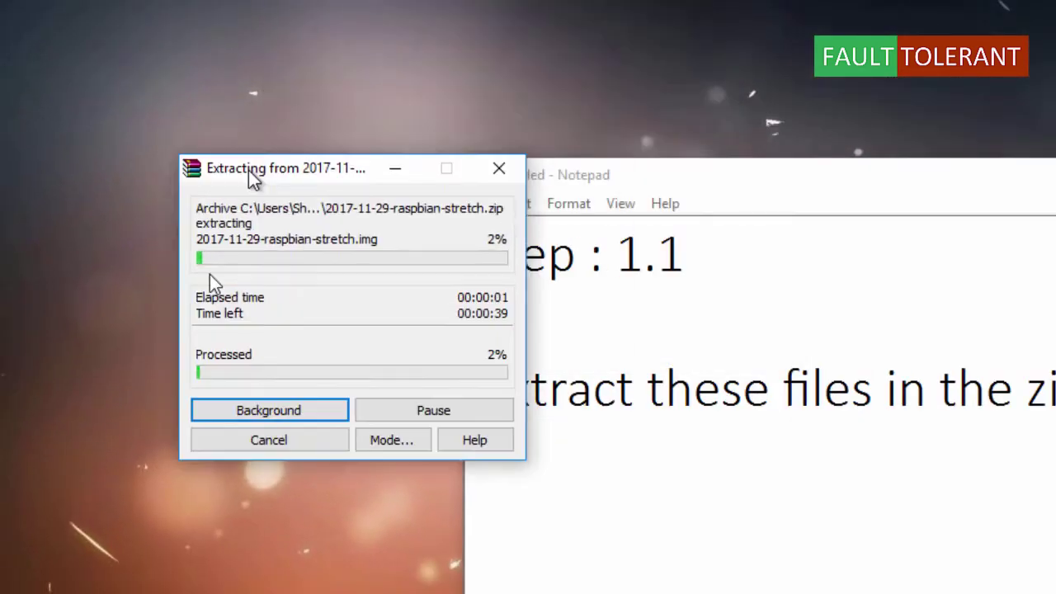
drag(252, 177, 118, 346)
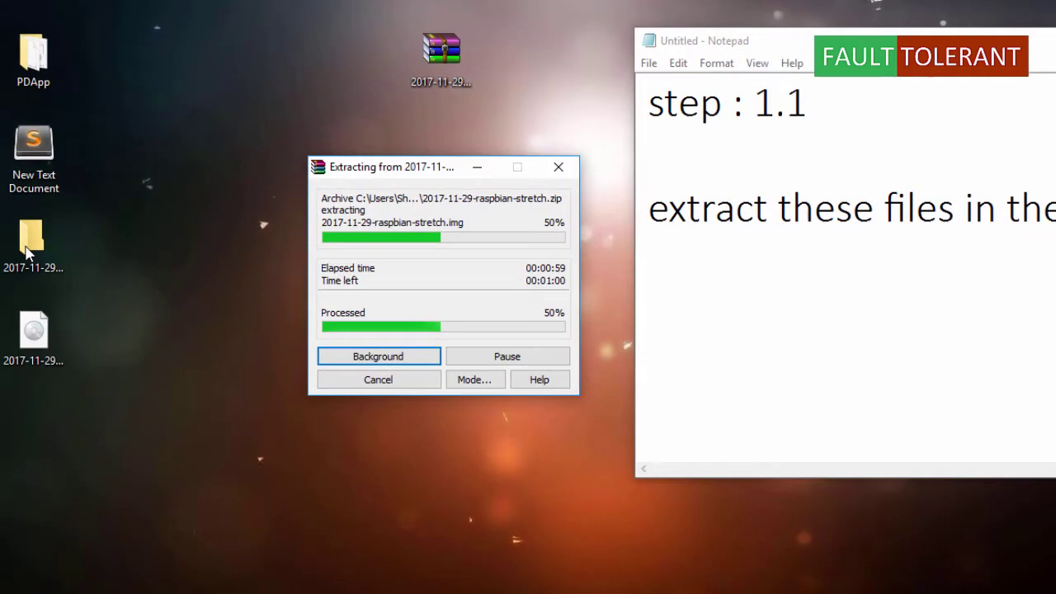
Move the 2017-11-29-raspbian-stretch image file to the free desktop area near the zip archive and try to open it
click(28, 293)
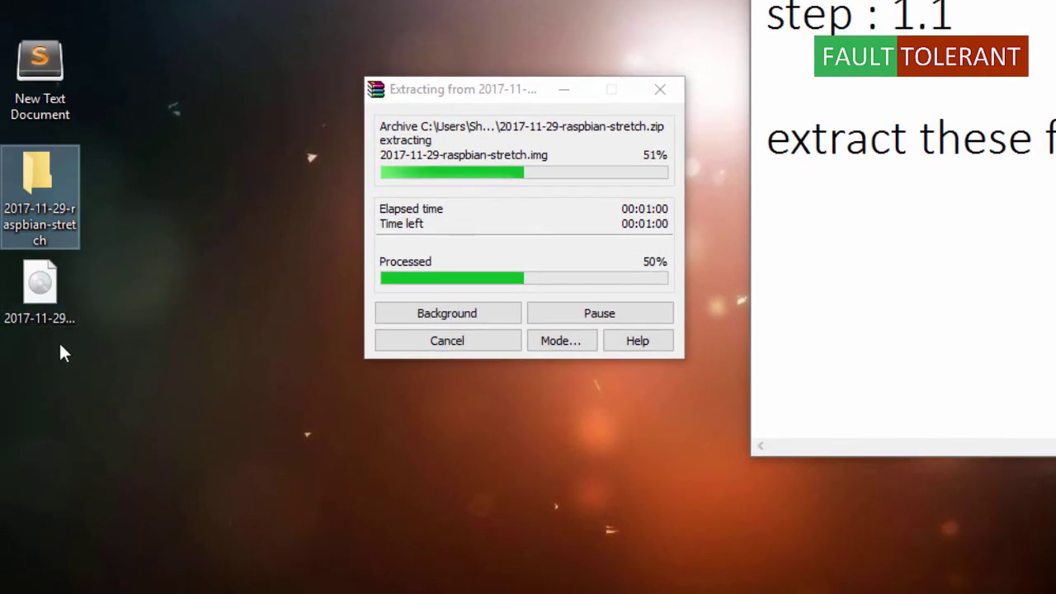
drag(46, 310, 571, 183)
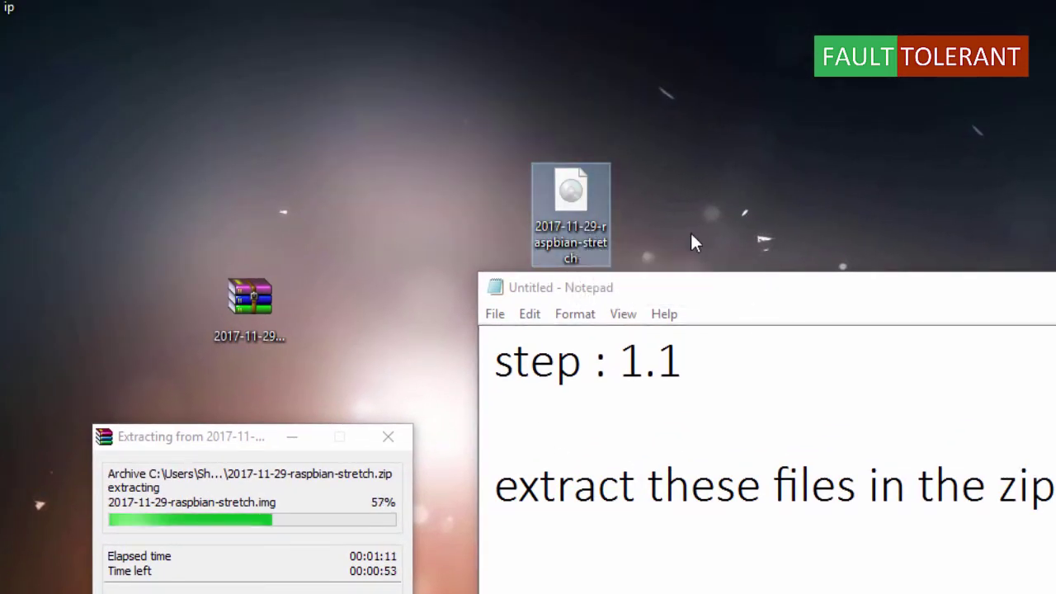
double_click(561, 207)
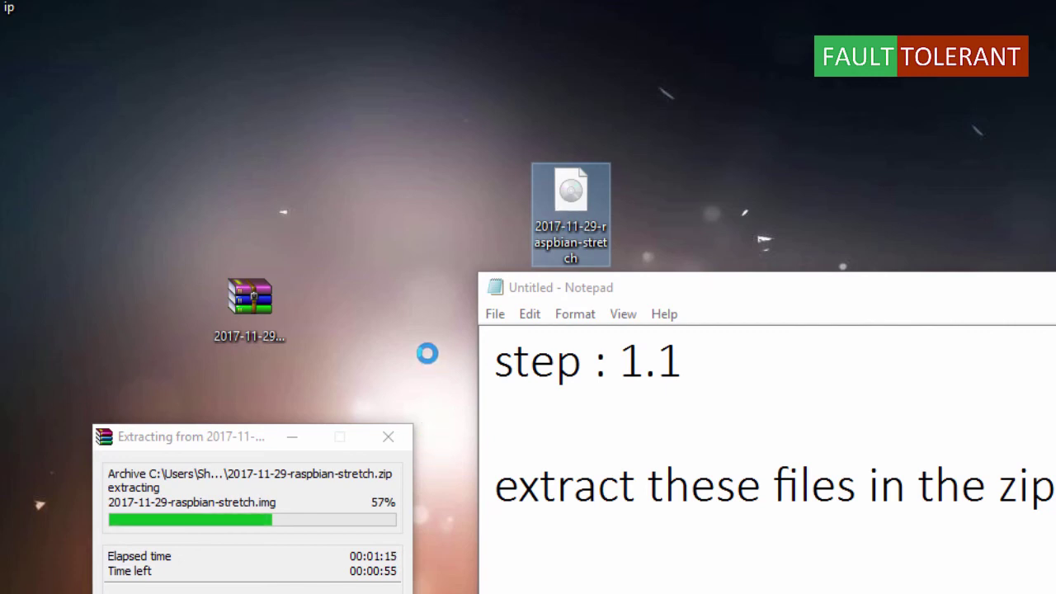
right_click(561, 206)
click(425, 281)
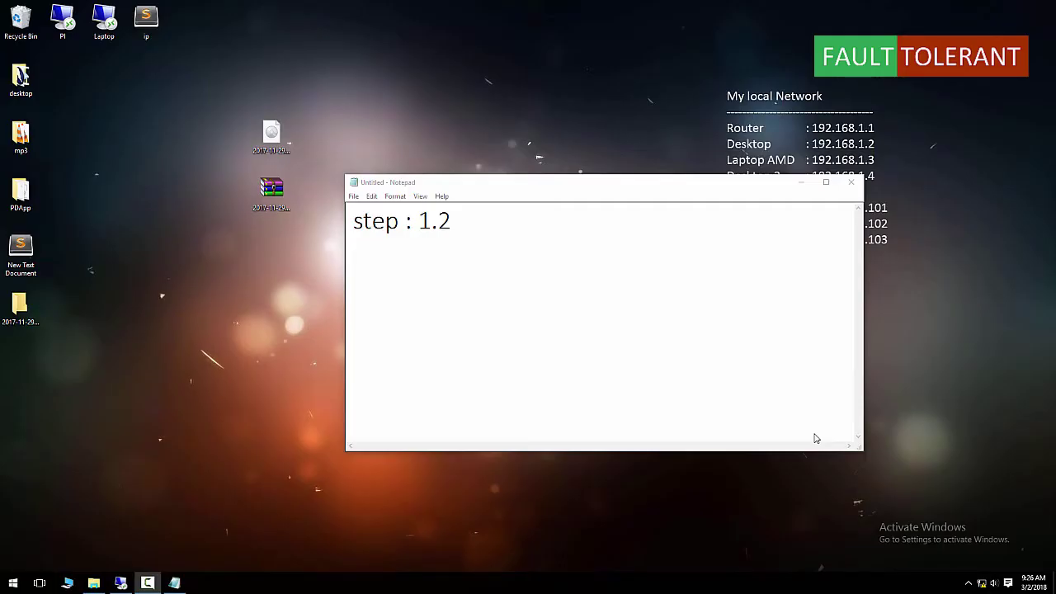
Write "prepare your micro sd card for copying this OS" and, on the line below, "image file." under the step 1.2 heading
click(432, 286)
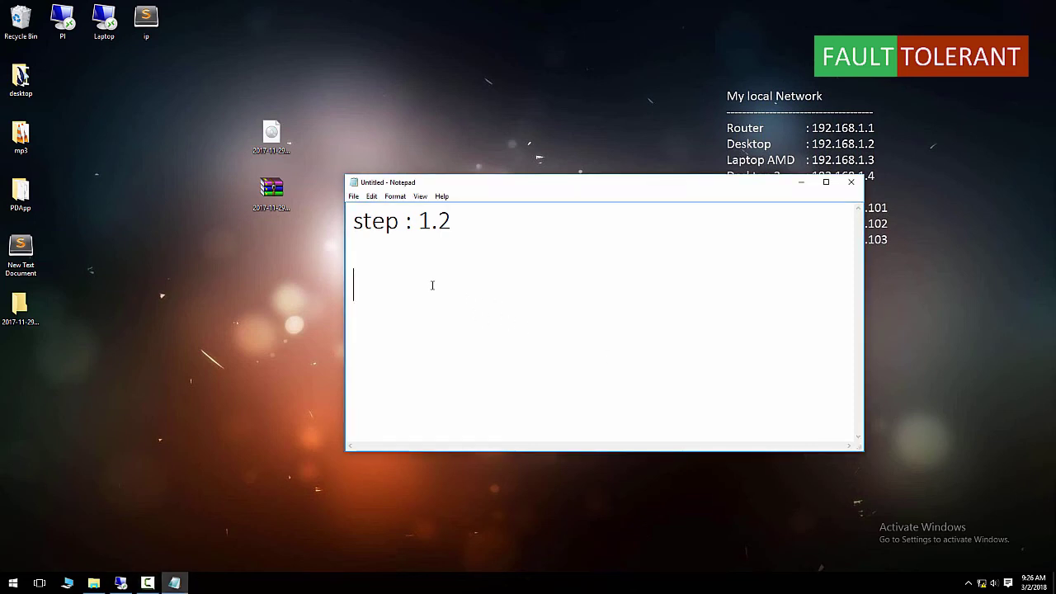
text(prepare yo)
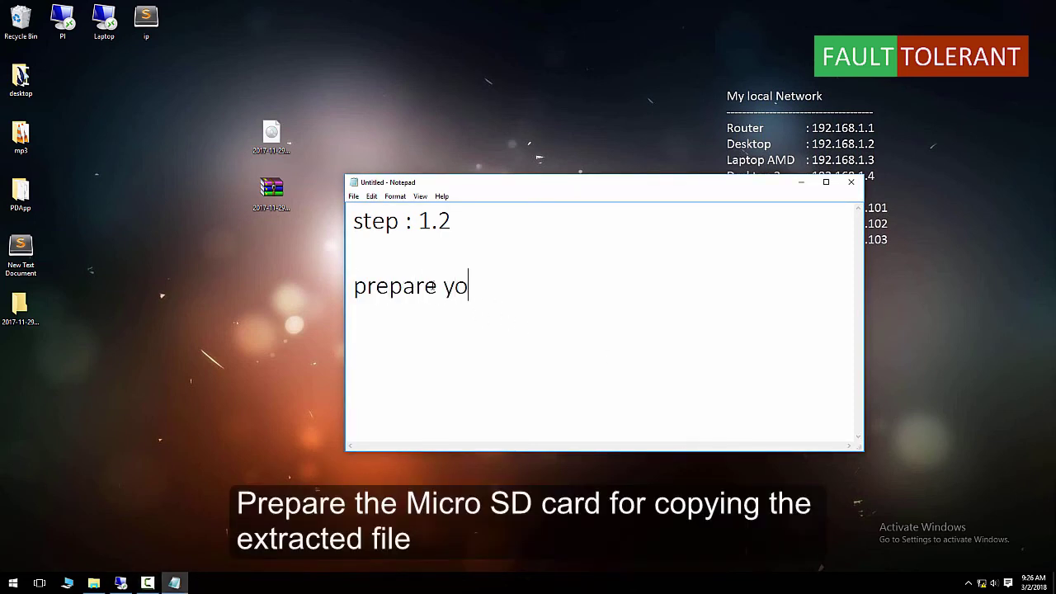
text(ur micro sd card for )
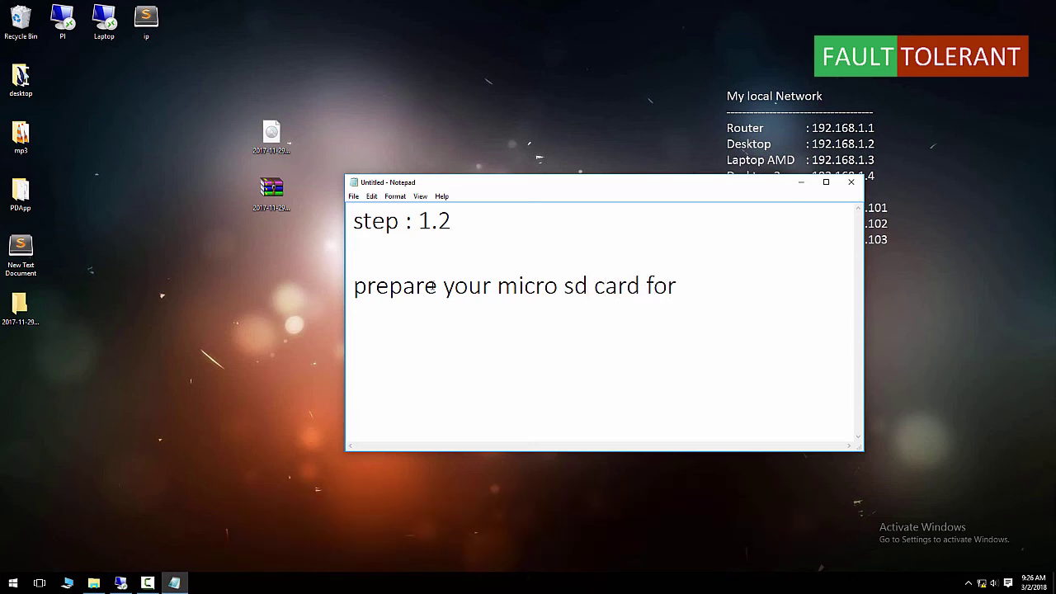
text(copying this )
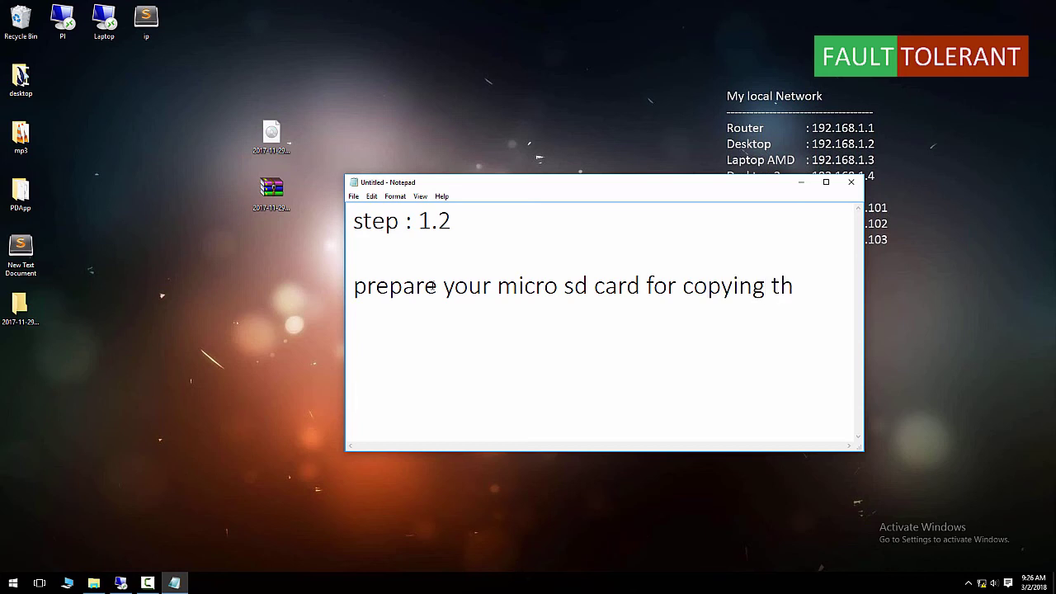
text(OS)
key(Return)
text(image file.)
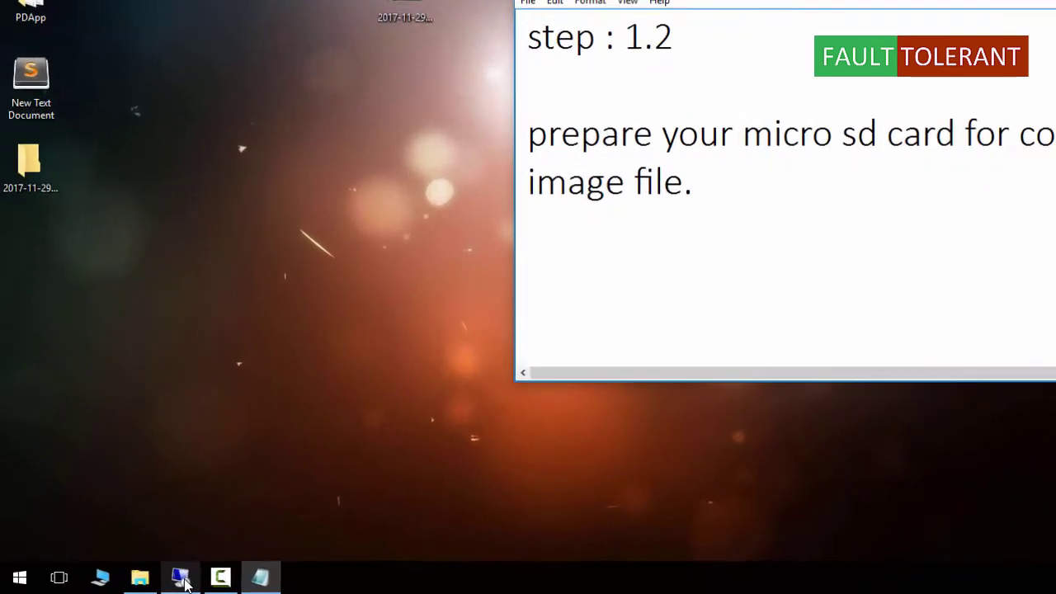
Switch to the Laptop remote desktop session, launch SD Card Formatter and allow it to make changes to the computer
mouse_move(122, 582)
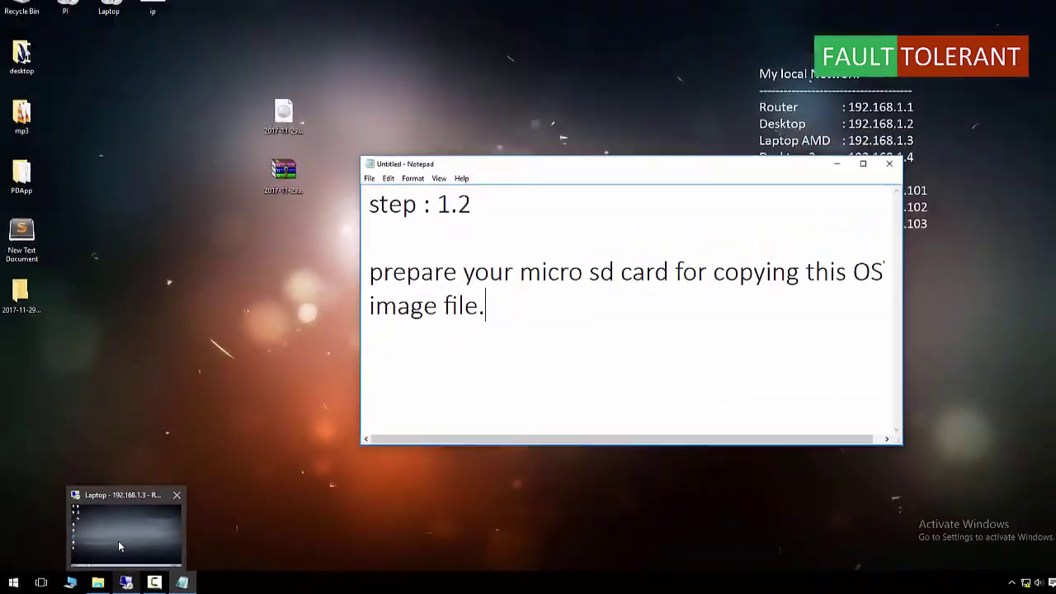
click(256, 475)
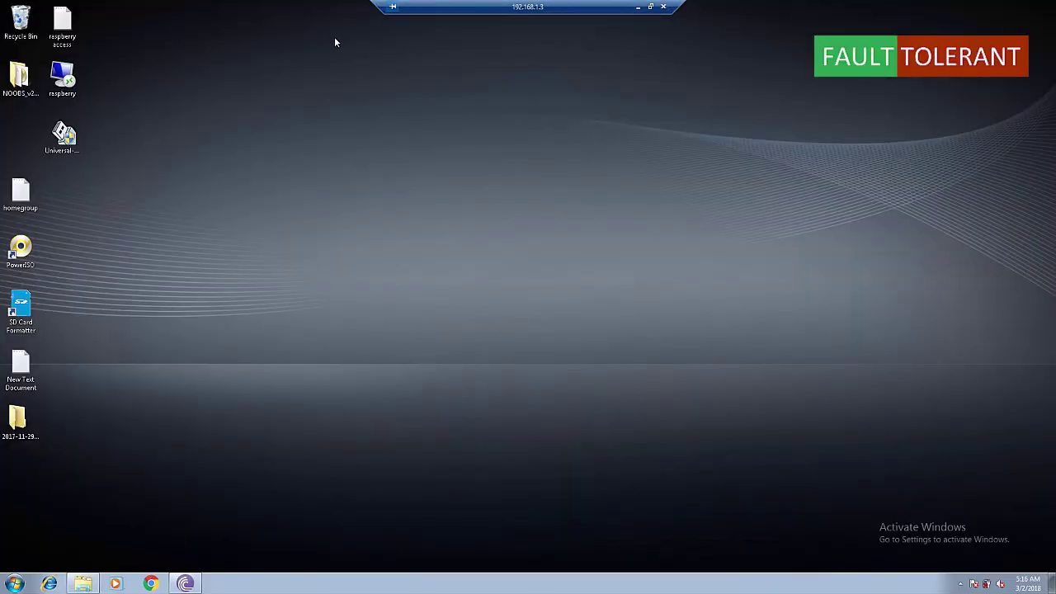
right_click(248, 222)
click(294, 273)
click(20, 311)
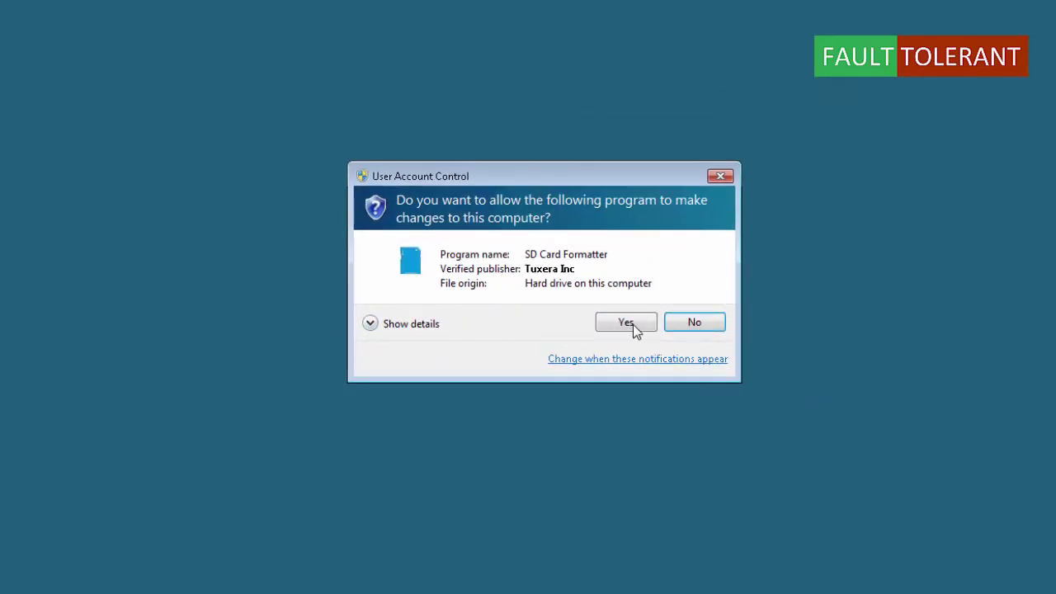
click(632, 323)
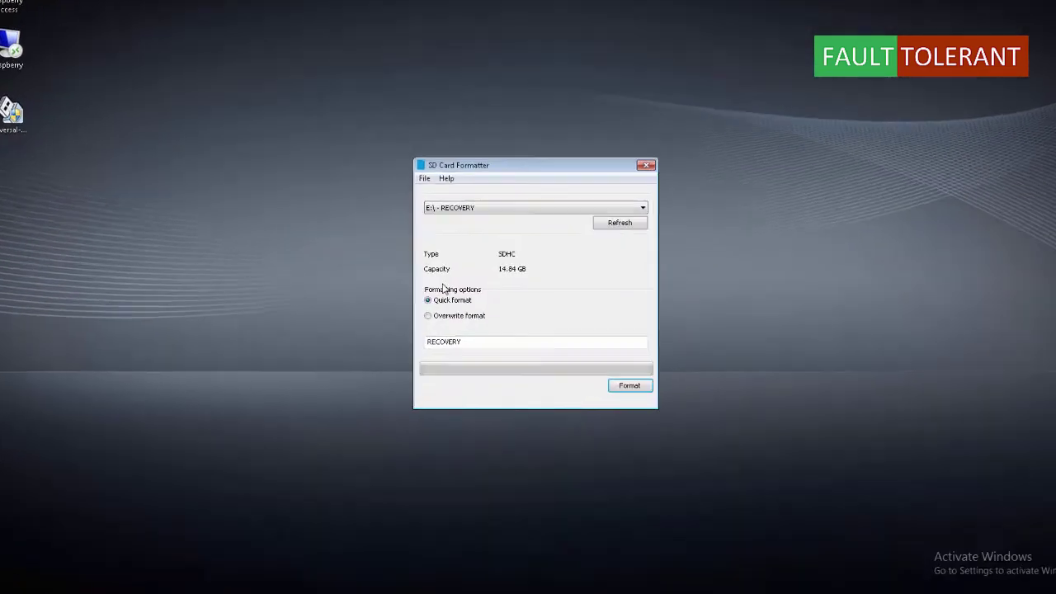
Check the version information of SD Card Formatter and close the About window
click(445, 179)
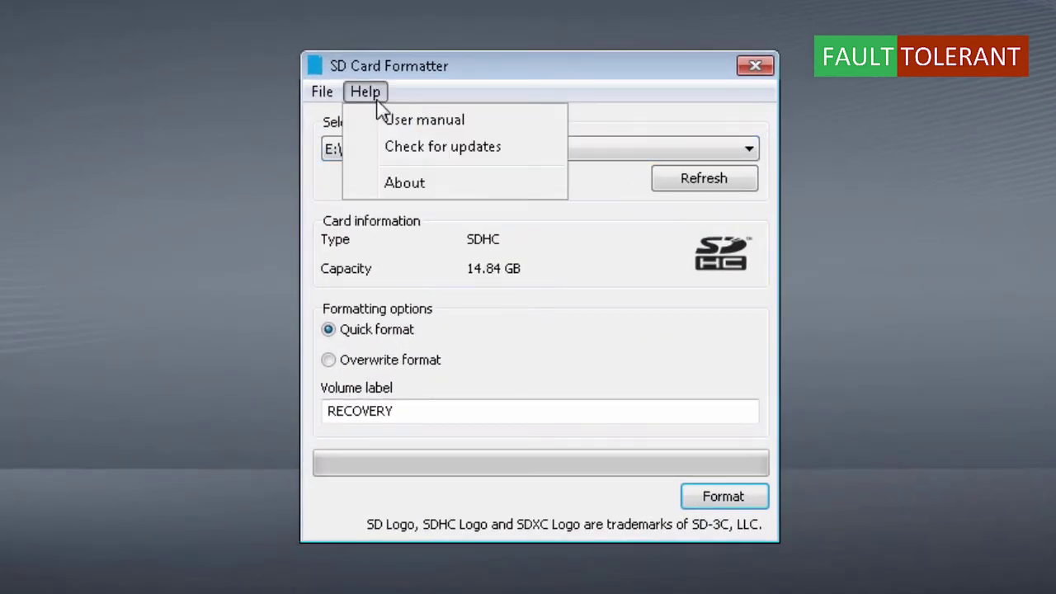
click(456, 189)
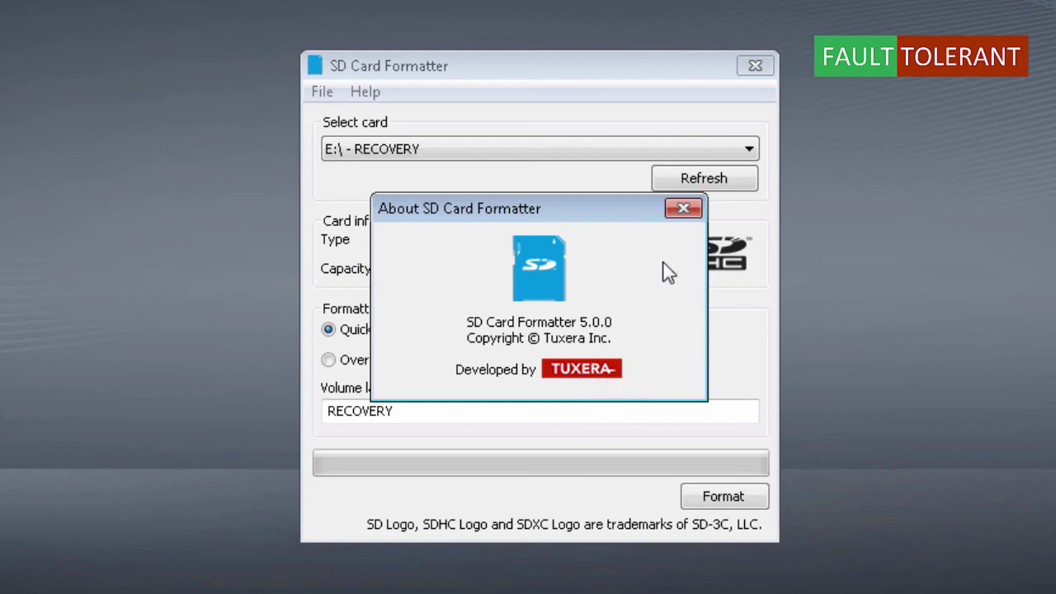
click(683, 209)
Choose E:\ - RECOVERY as the card to format
click(460, 148)
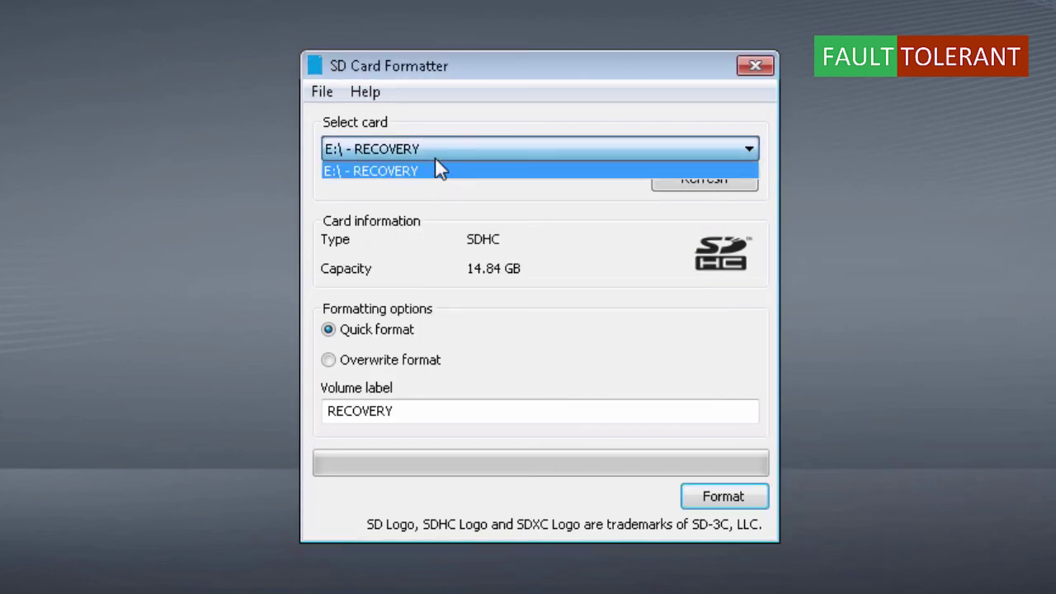
click(434, 172)
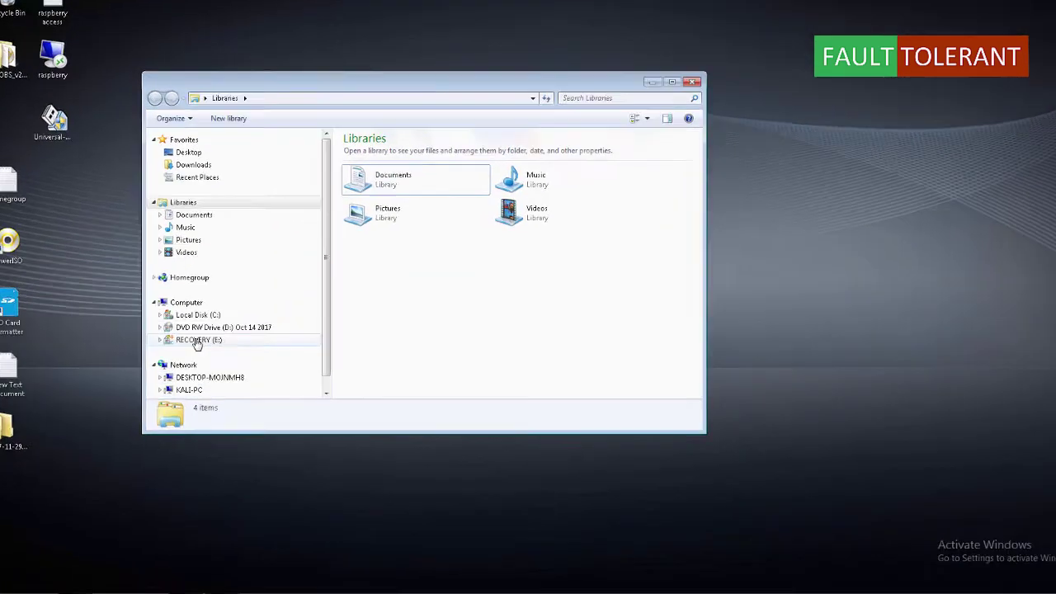
Examine the files on the RECOVERY (E:) drive in the file browser, and minimize its window to return to SD Card Formatter
click(198, 341)
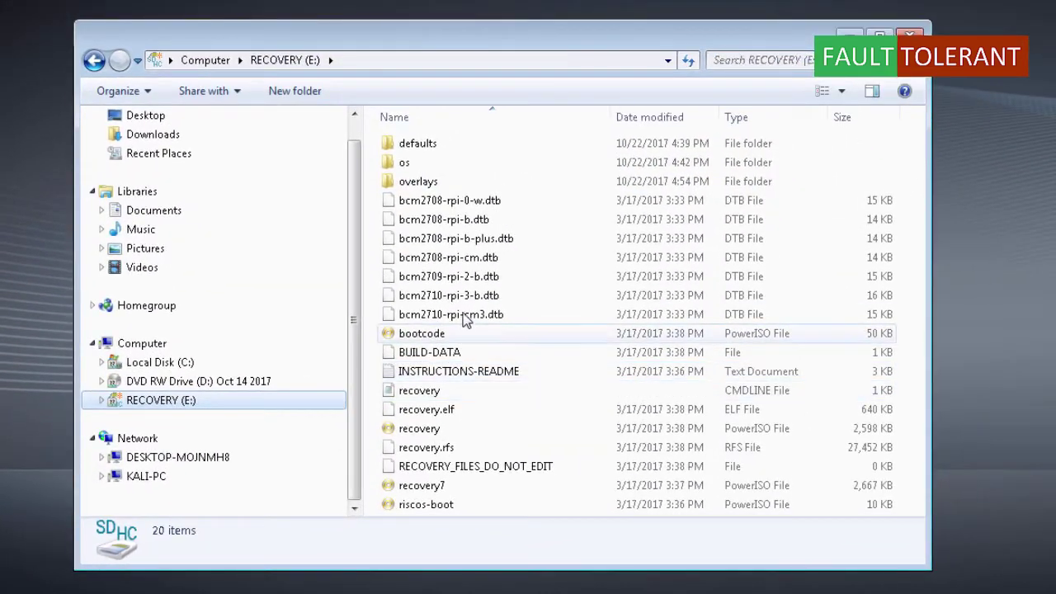
click(463, 317)
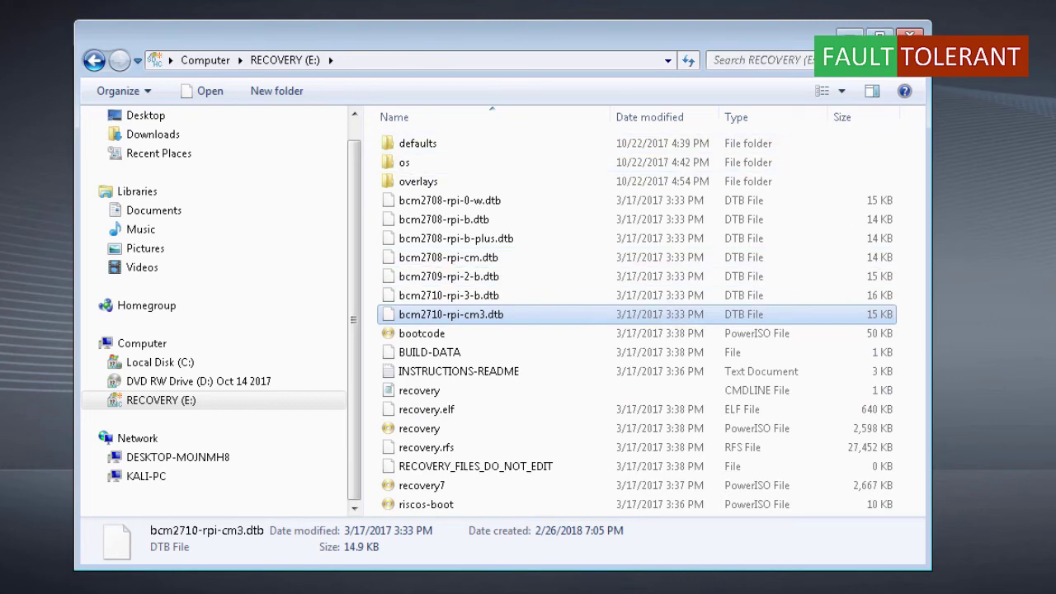
drag(767, 47, 692, 80)
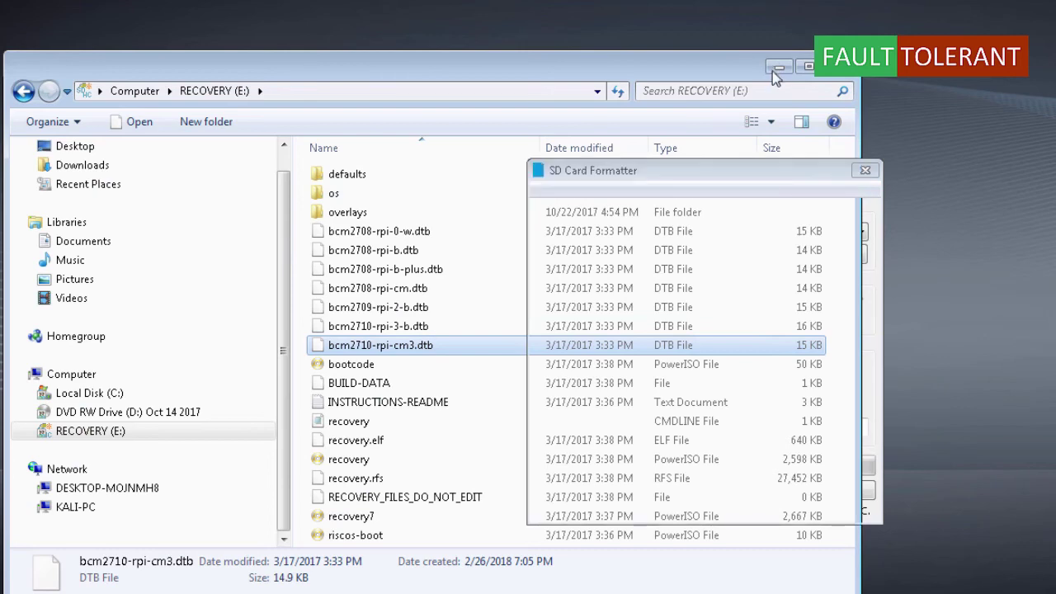
click(778, 71)
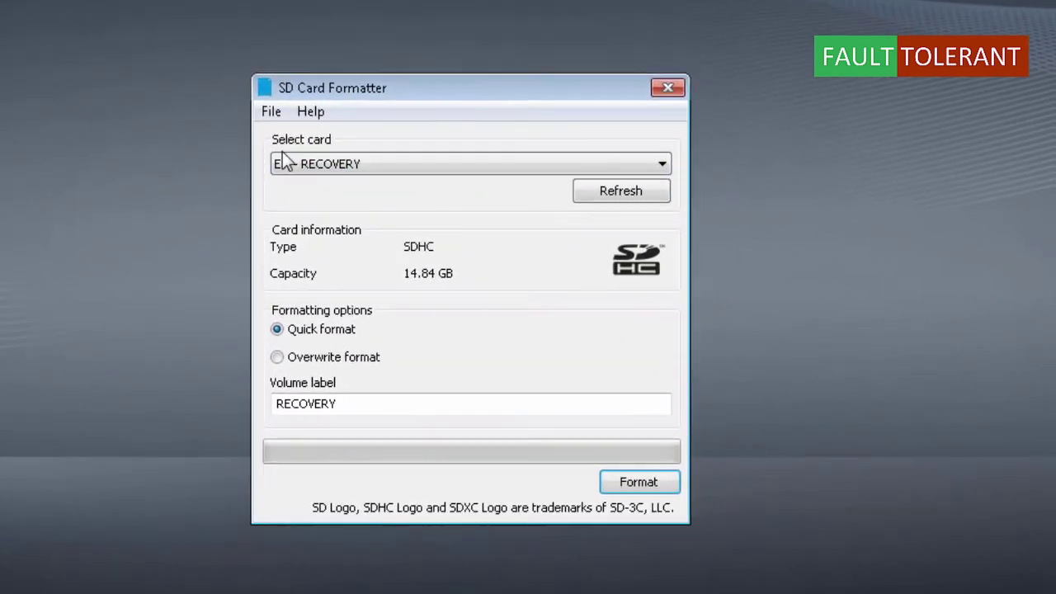
Set the volume label of the card to RASPI
double_click(269, 403)
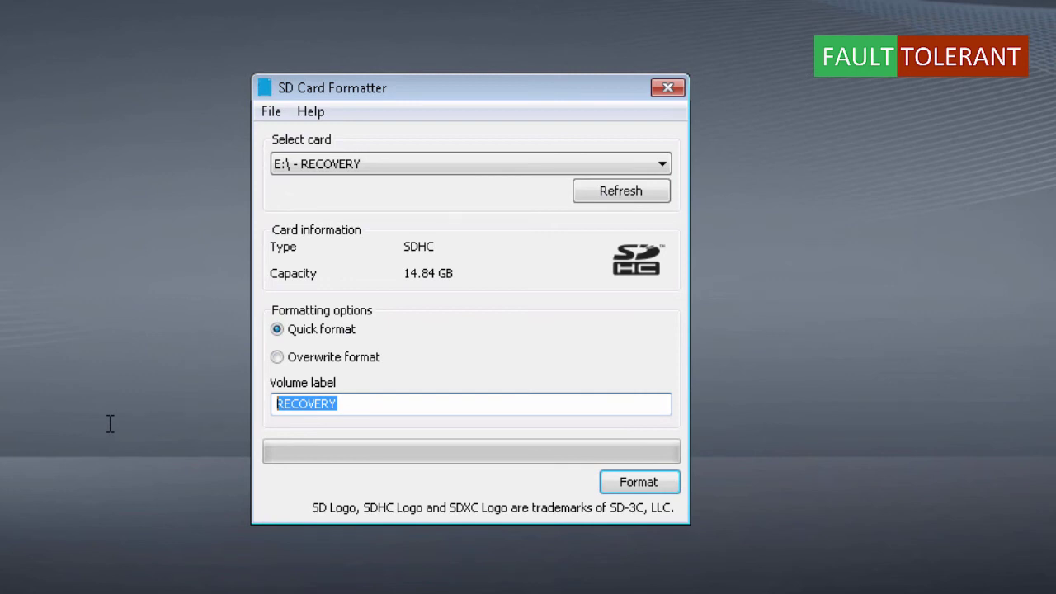
text(RSPI)
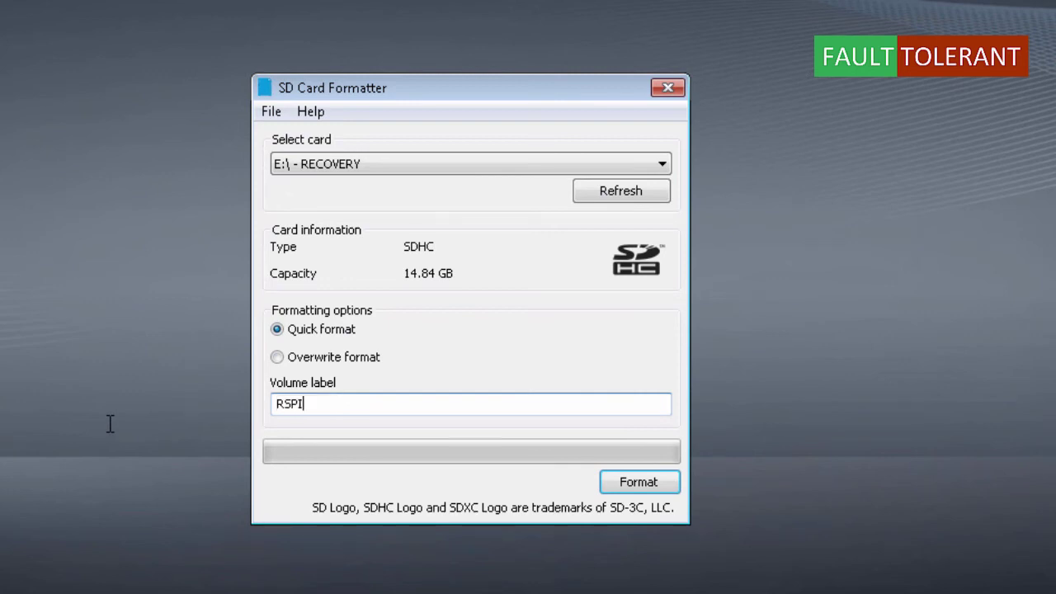
key(BackSpace)
key(BackSpace)
key(BackSpace)
key(BackSpace)
text(RASP)
Quick format the E:\ card, agree to erase all its data, and dismiss the completion report
click(627, 479)
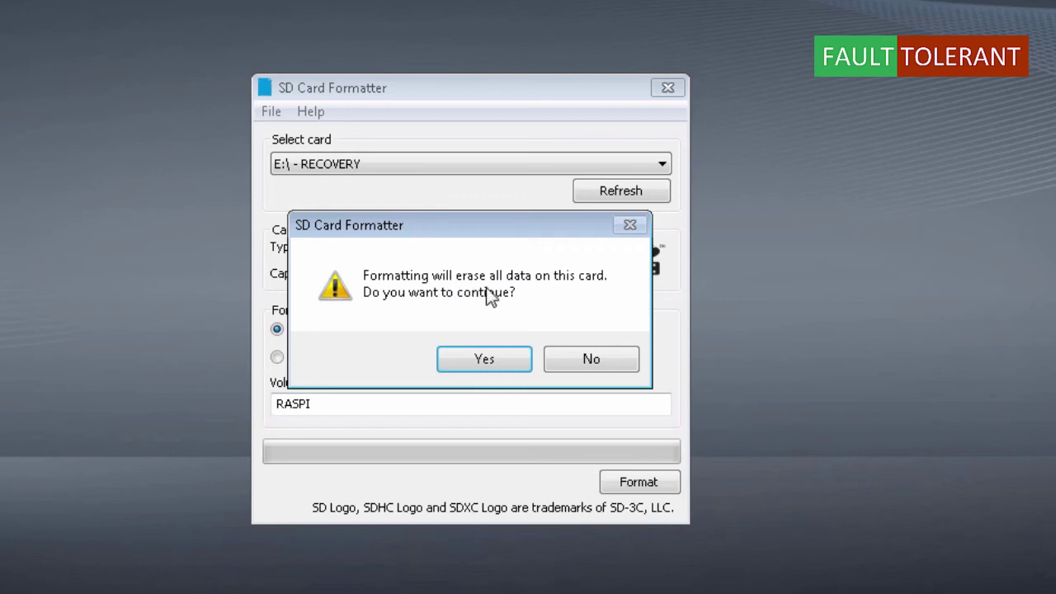
click(471, 363)
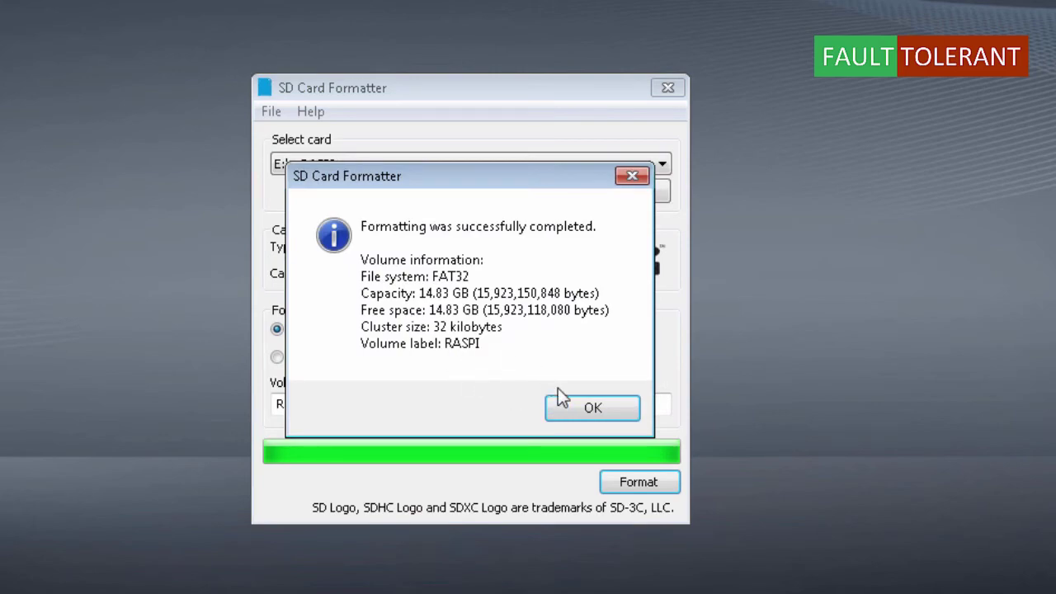
drag(446, 180, 87, 268)
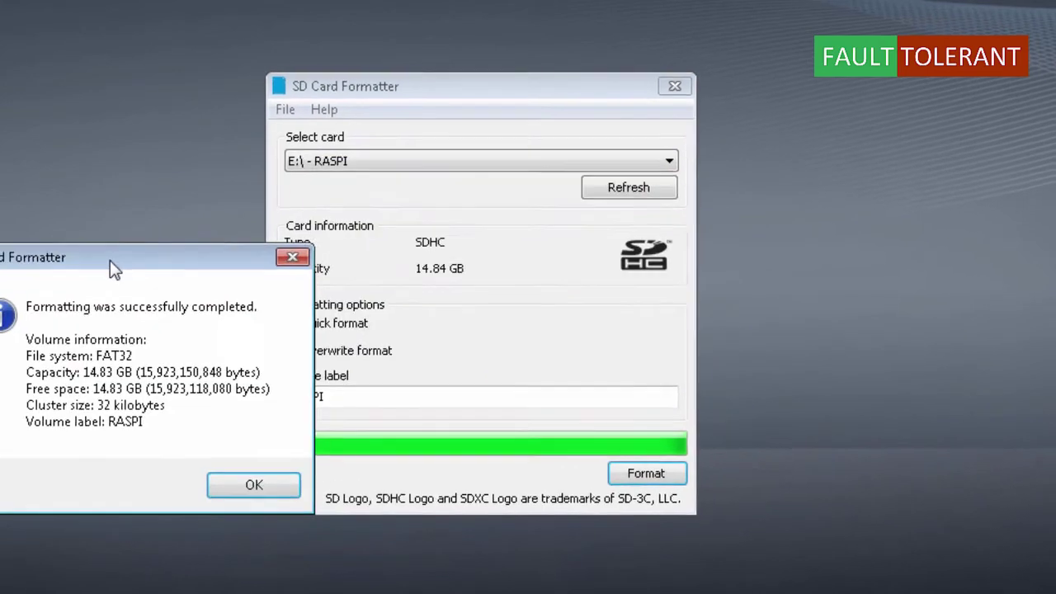
drag(248, 243, 186, 206)
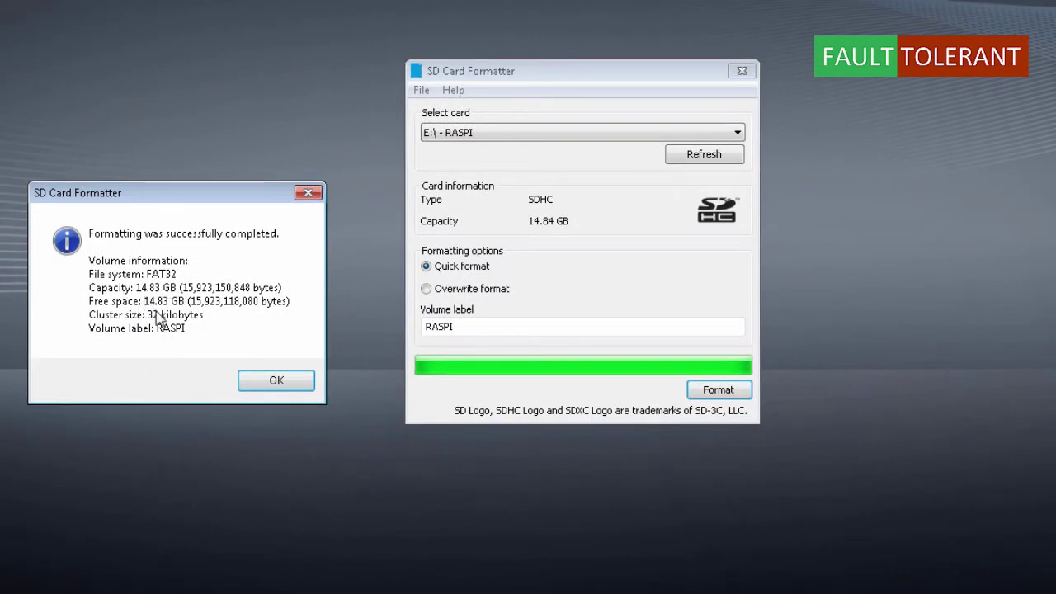
click(264, 380)
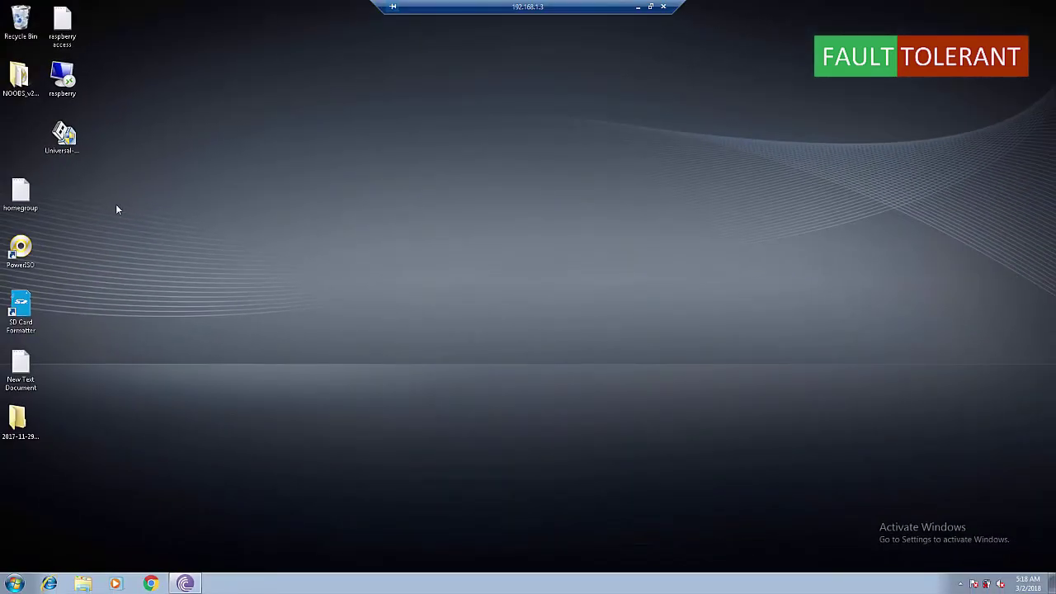
Examine the contents and the properties of the RASPI (E:) drive in the file browser, and close the properties window
click(83, 584)
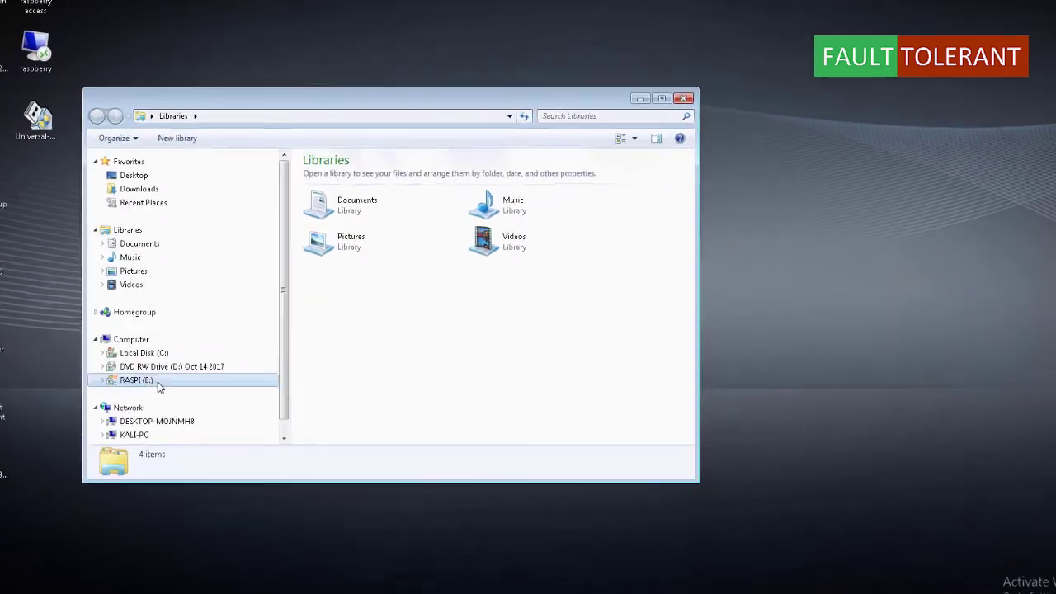
click(157, 382)
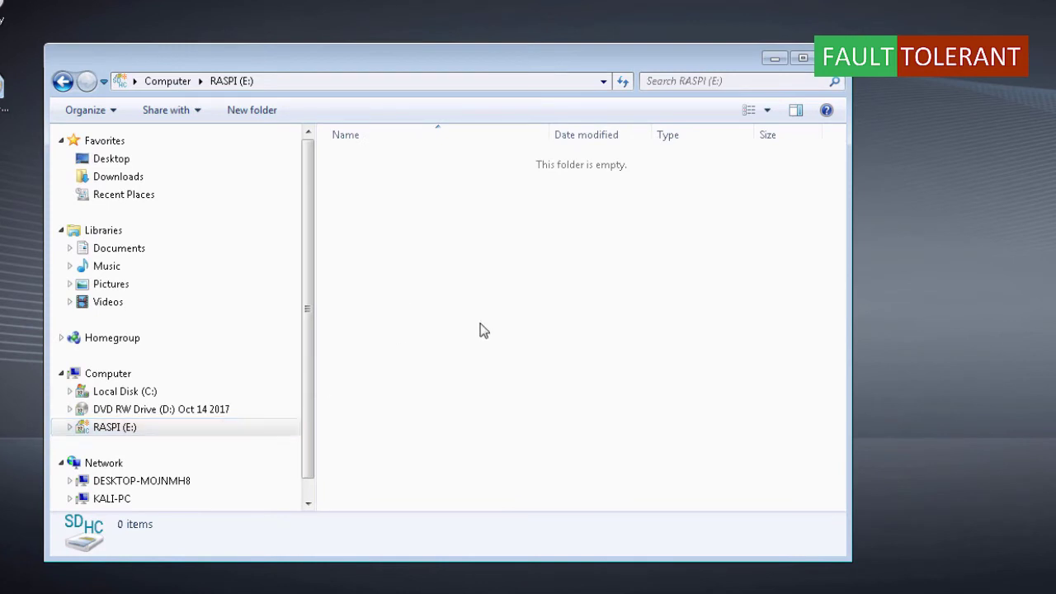
right_click(417, 302)
click(546, 578)
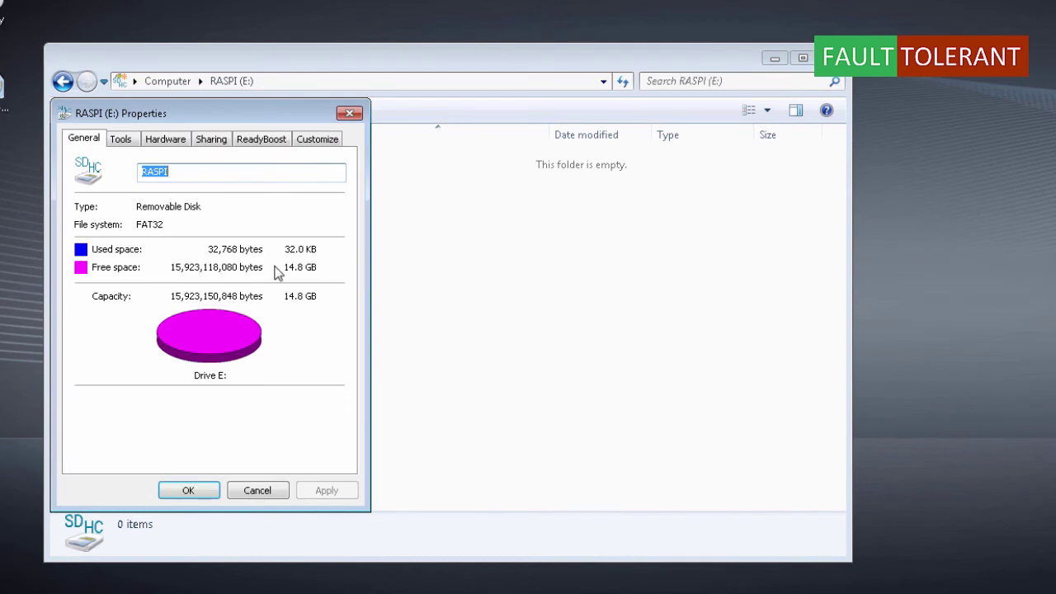
click(349, 115)
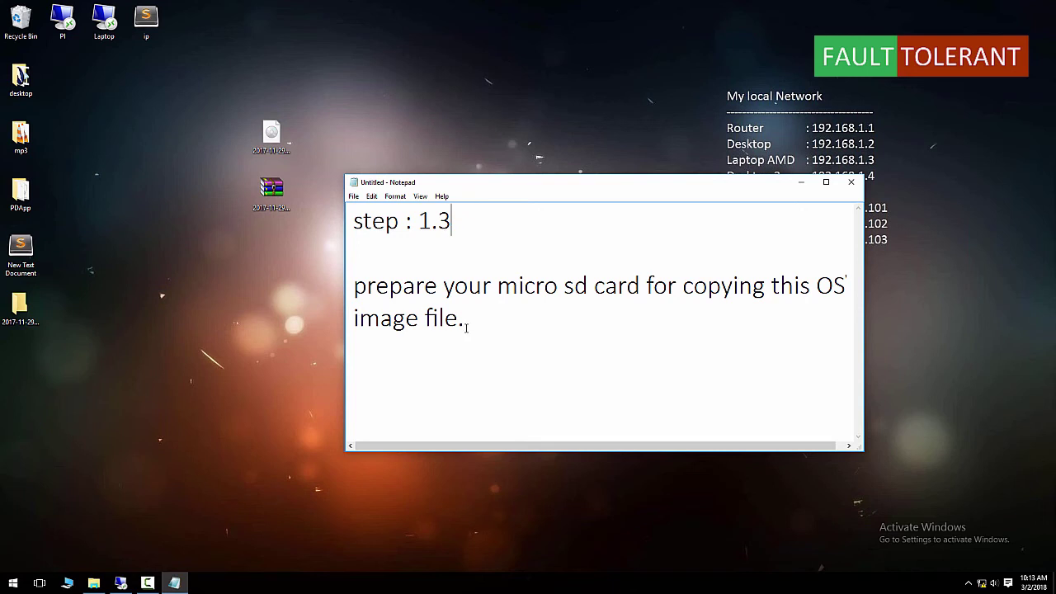
Replace the description under step : 1.3 in the Notepad note with "Copy OS image file into the Micro SD Card"
drag(466, 328, 410, 299)
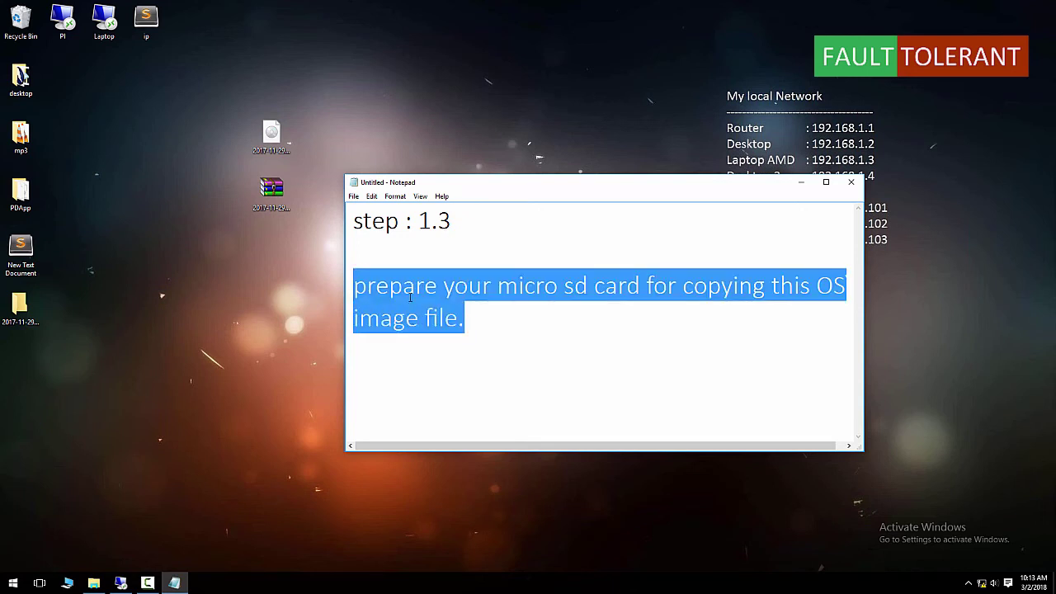
key(BackSpace)
text(Copy)
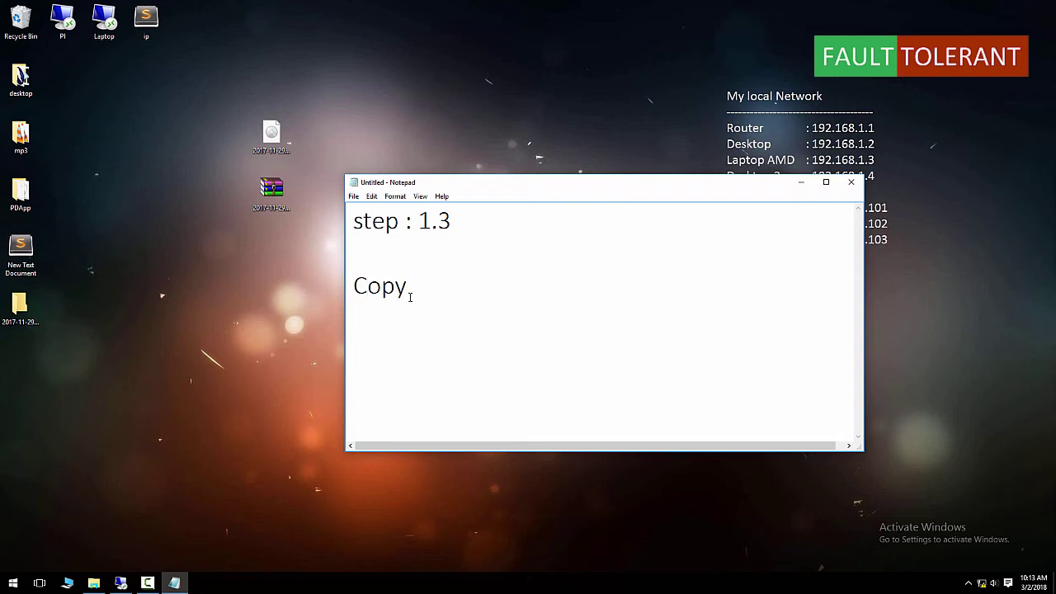
text( OS im)
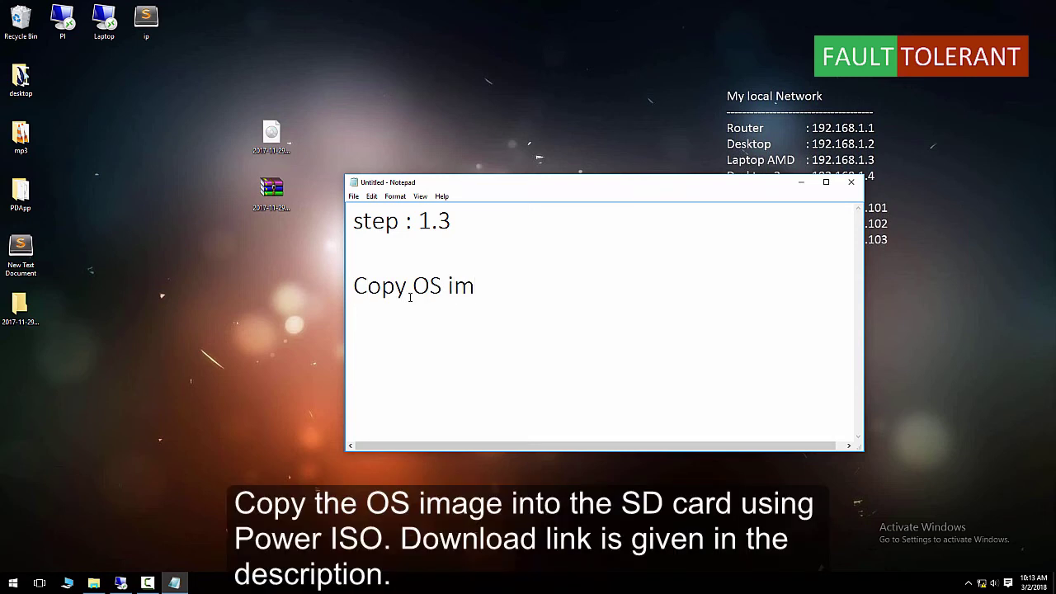
text(age file into the)
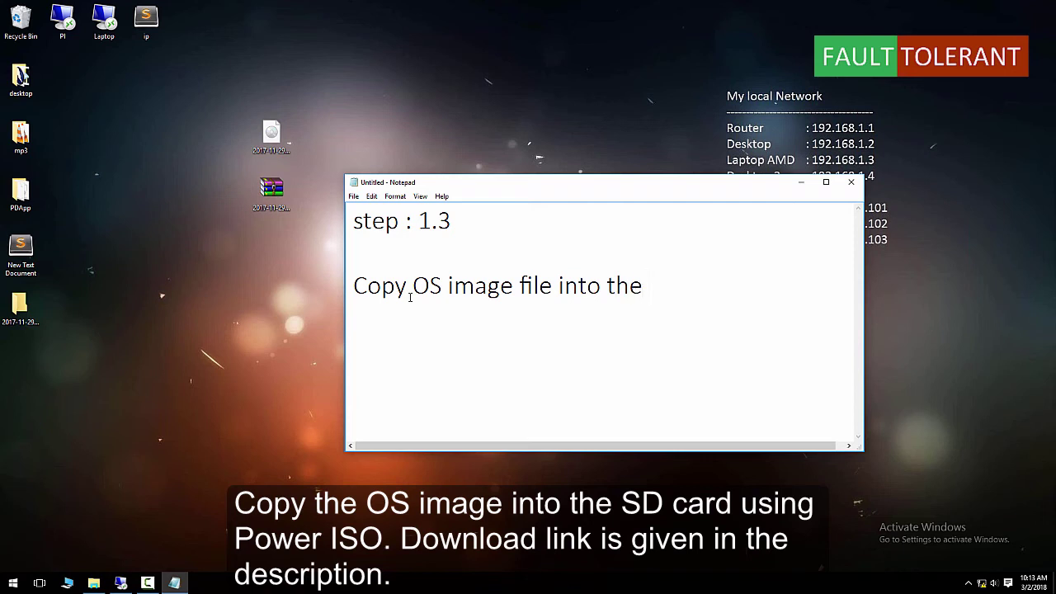
text( Micr SD C)
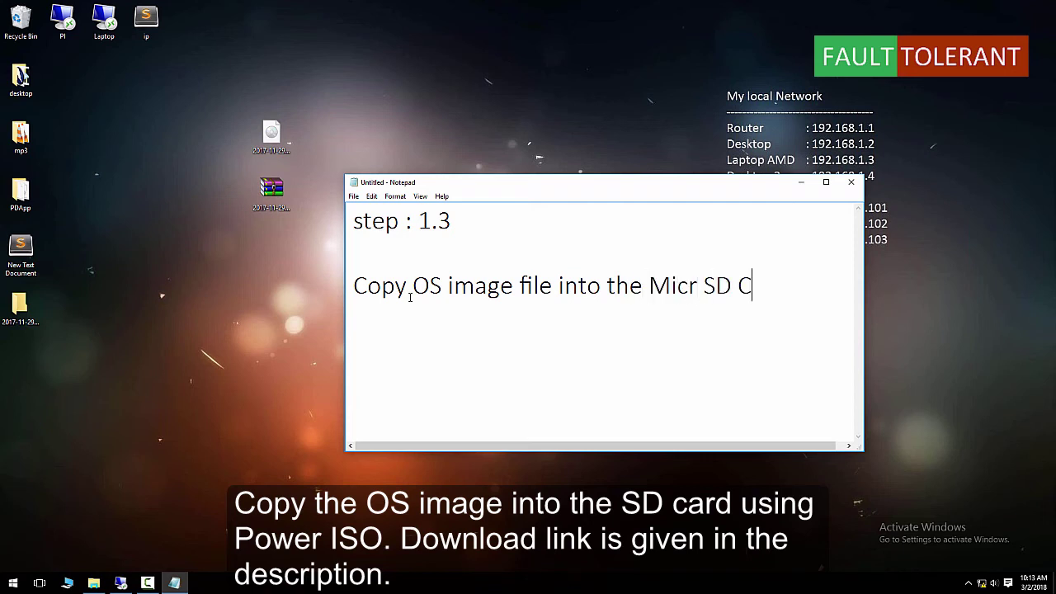
text(ard)
key(Left)
key(Left)
key(Left)
text(o)
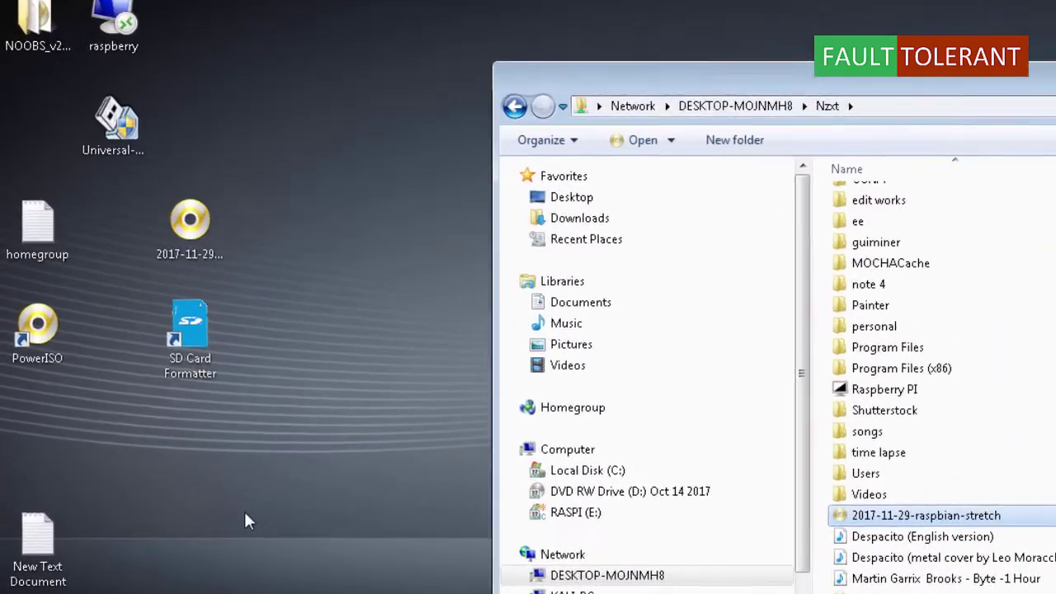
Close the file browser on the laptop's remote desktop, launch PowerISO and continue unregistered
click(190, 221)
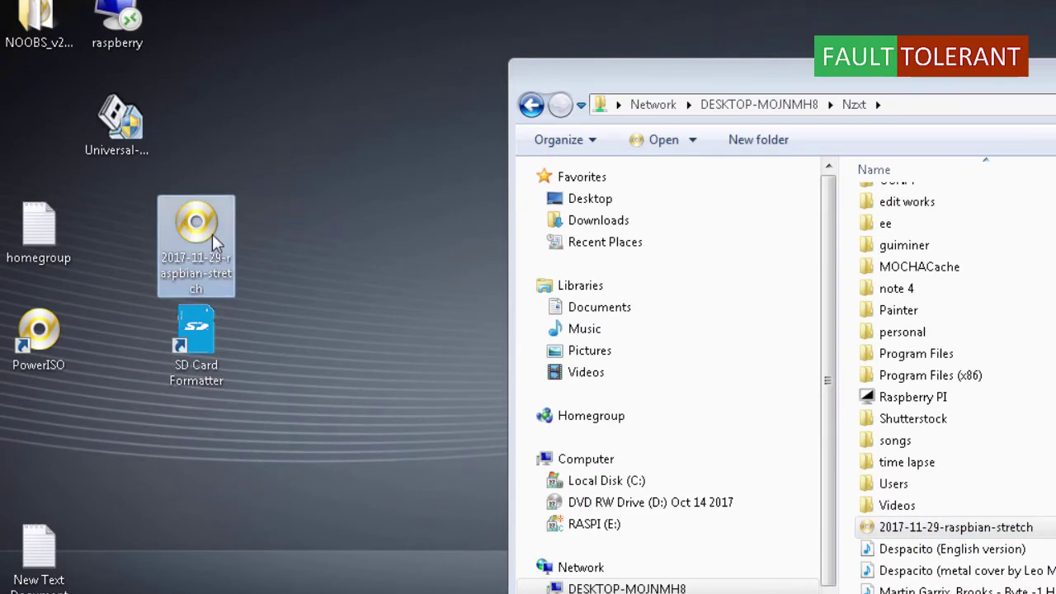
click(1054, 68)
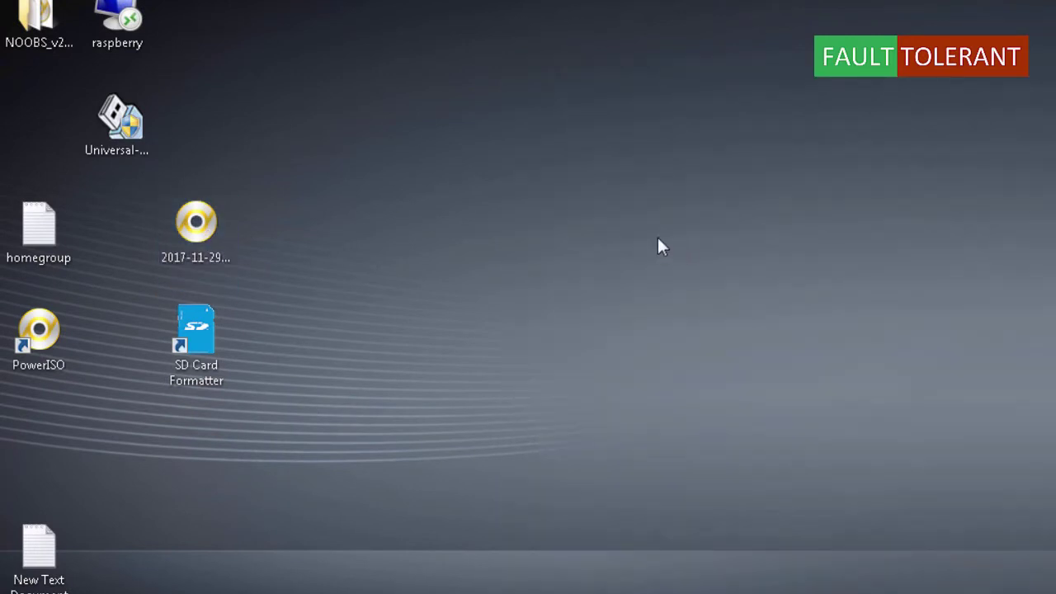
double_click(33, 348)
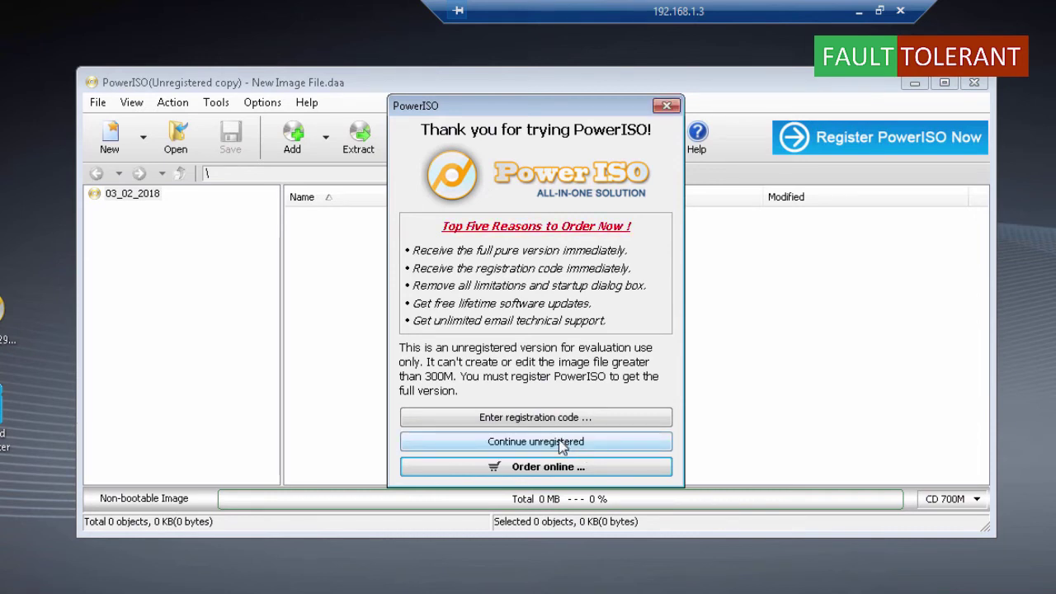
click(575, 444)
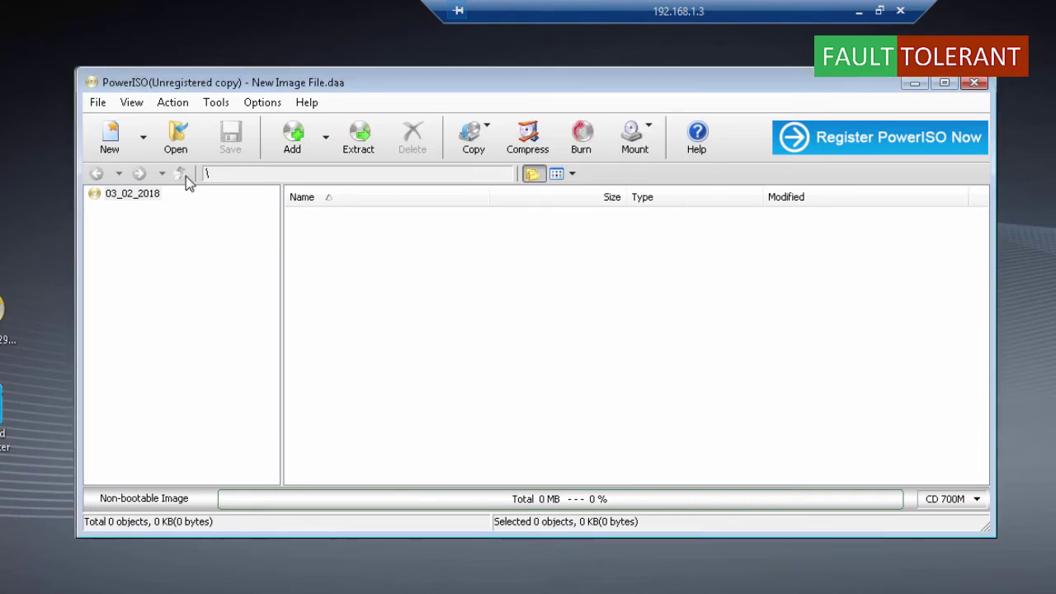
Start creating a bootable USB drive, allowing PowerISO to run as administrator and continuing unregistered
click(214, 105)
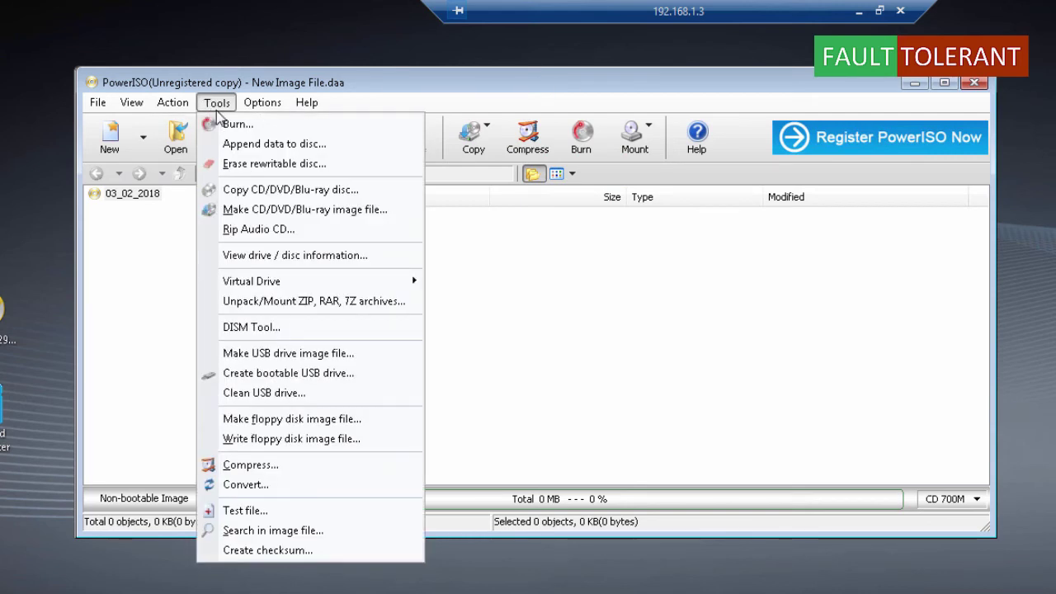
click(299, 378)
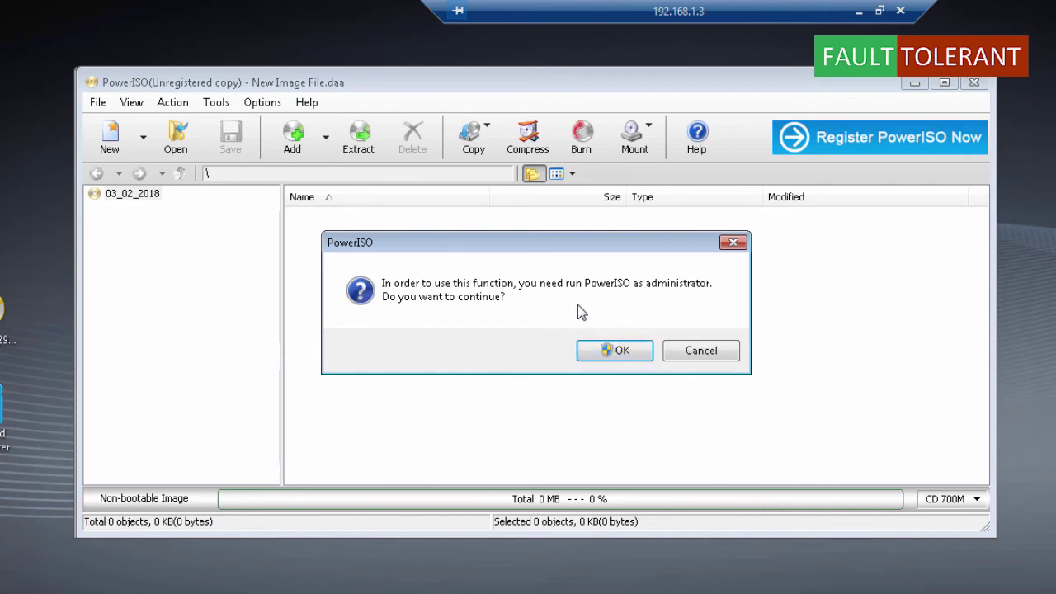
click(632, 353)
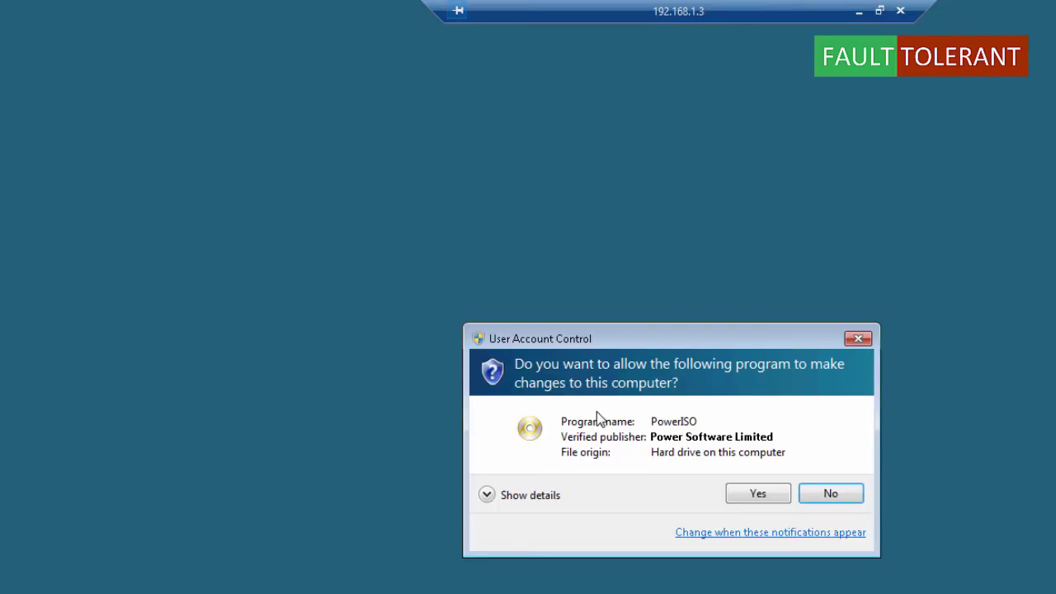
click(753, 493)
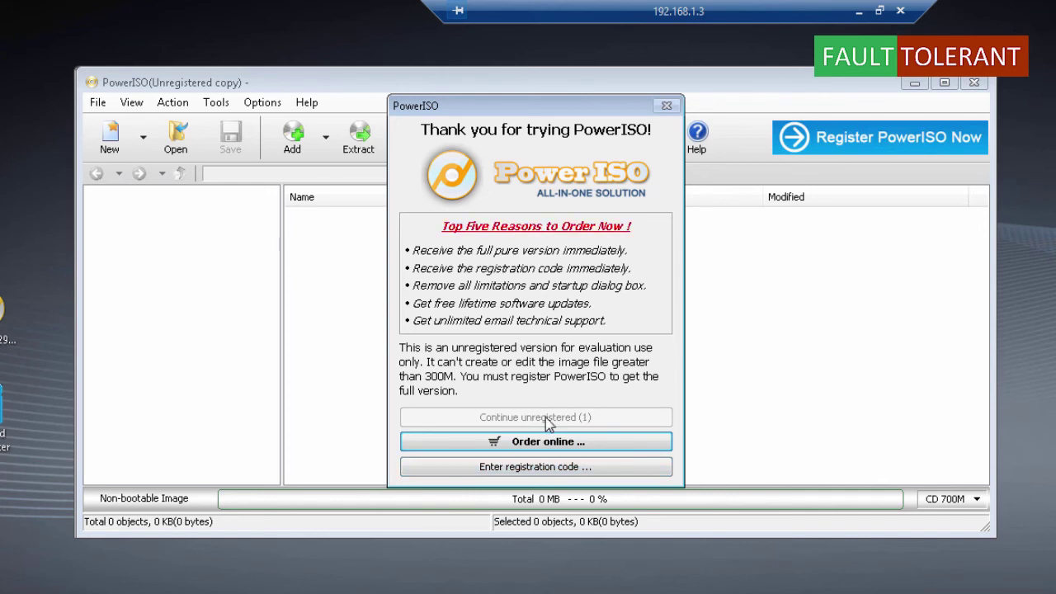
click(545, 417)
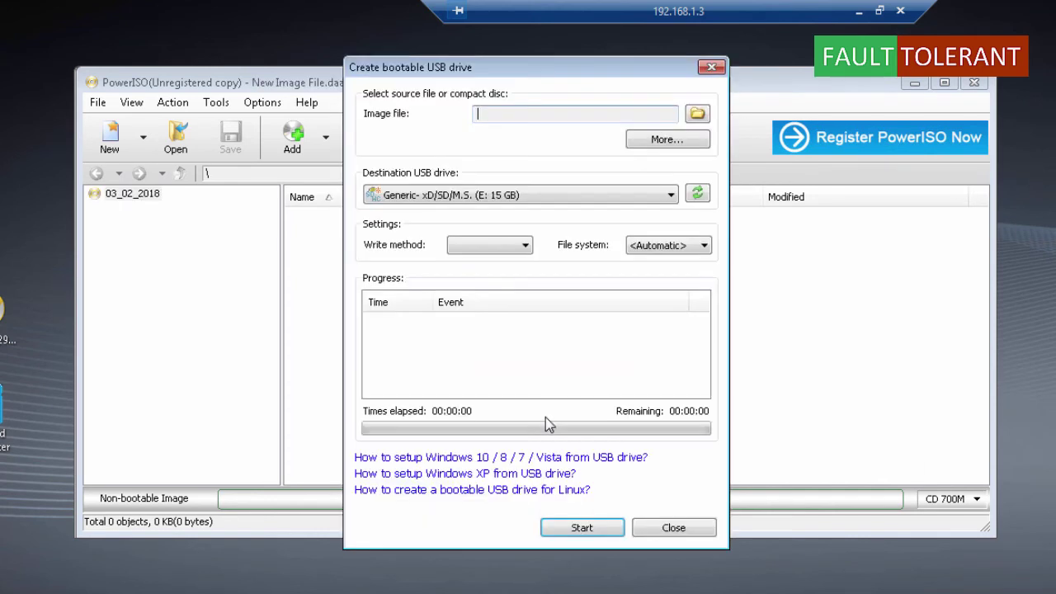
Load the 2017-11-29-raspbian-stretch image from the Desktop as the source file for the bootable drive
click(697, 114)
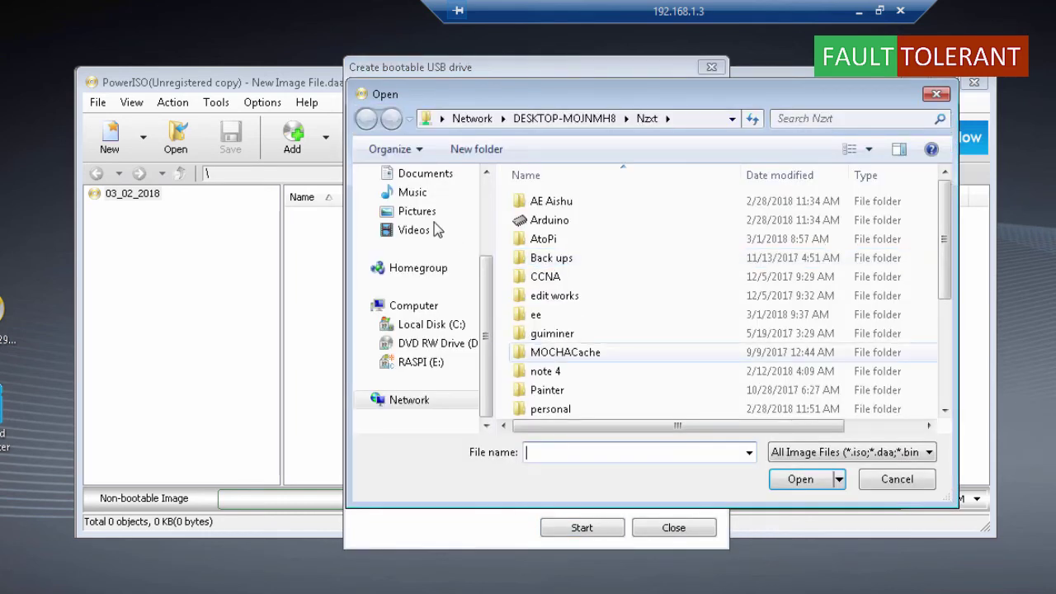
scroll(416, 288, up, 5)
click(425, 201)
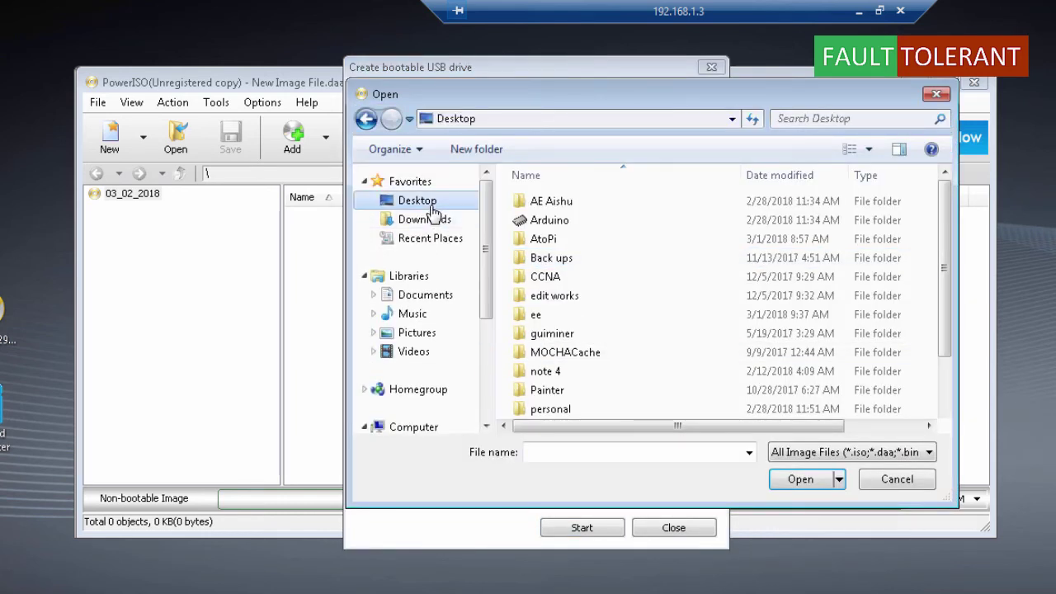
drag(941, 306, 952, 438)
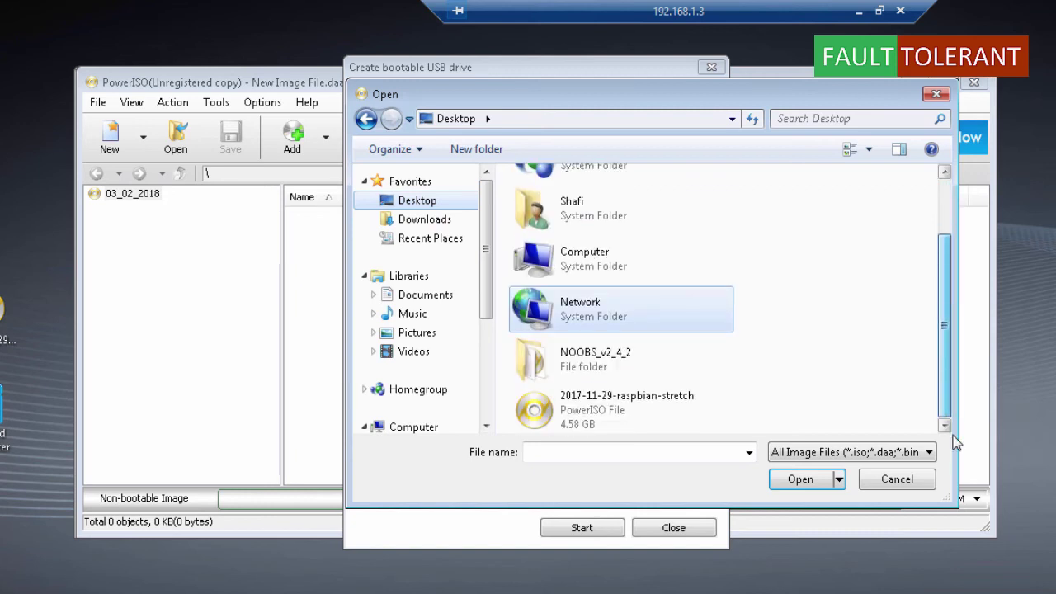
click(644, 418)
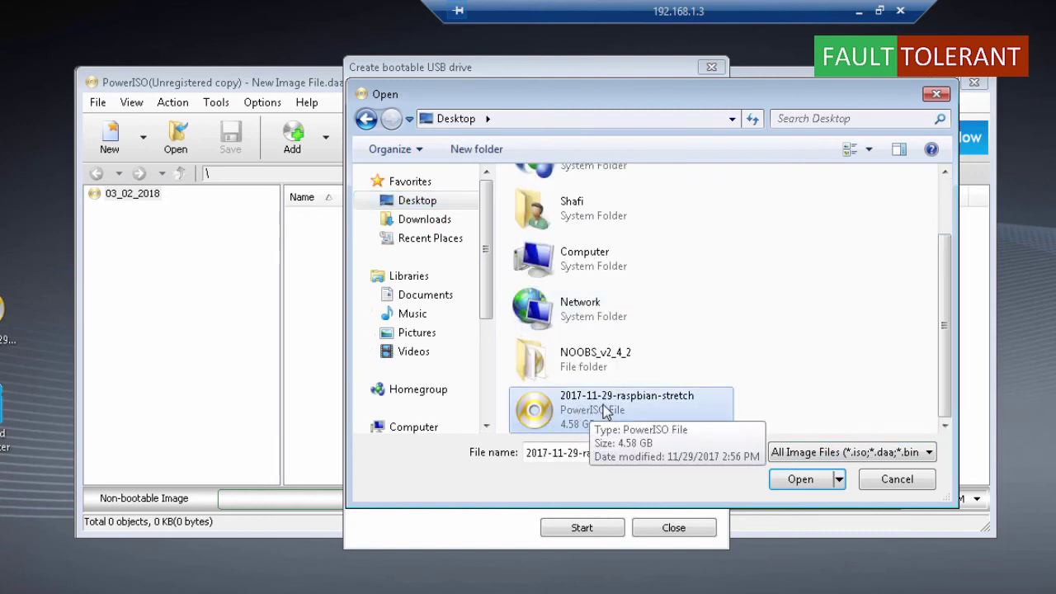
click(798, 480)
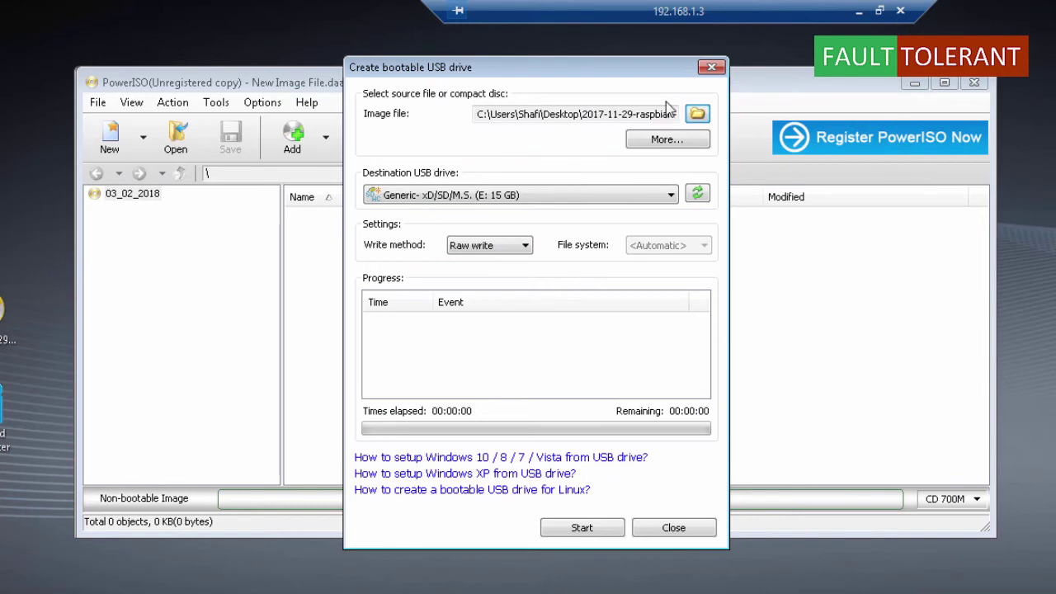
Choose Generic- xD/SD/M.S. (E: 15 GB) as the destination and write the image to it, agreeing to overwrite all data
click(495, 199)
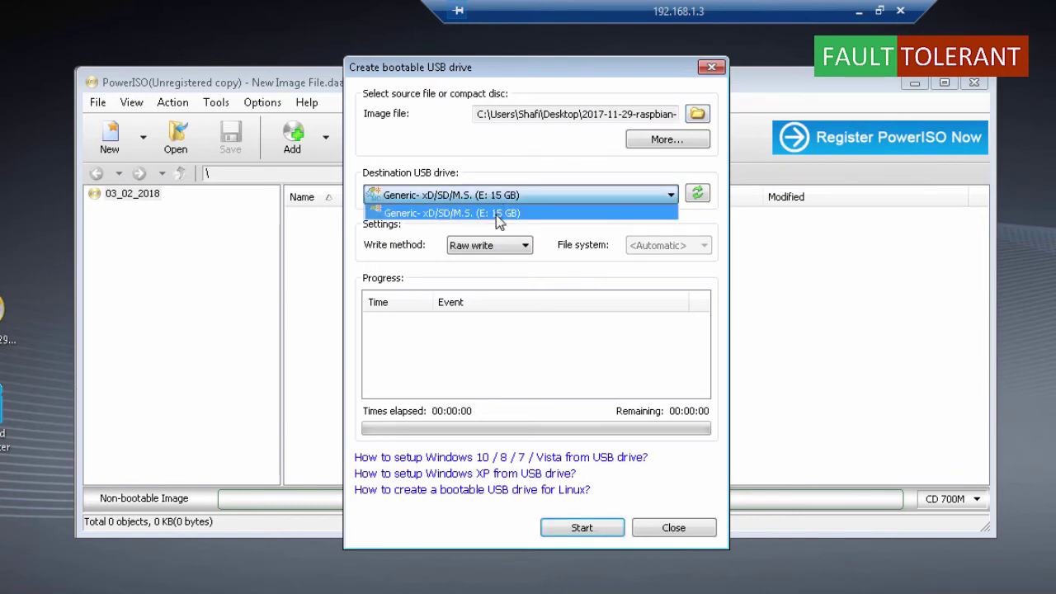
click(496, 215)
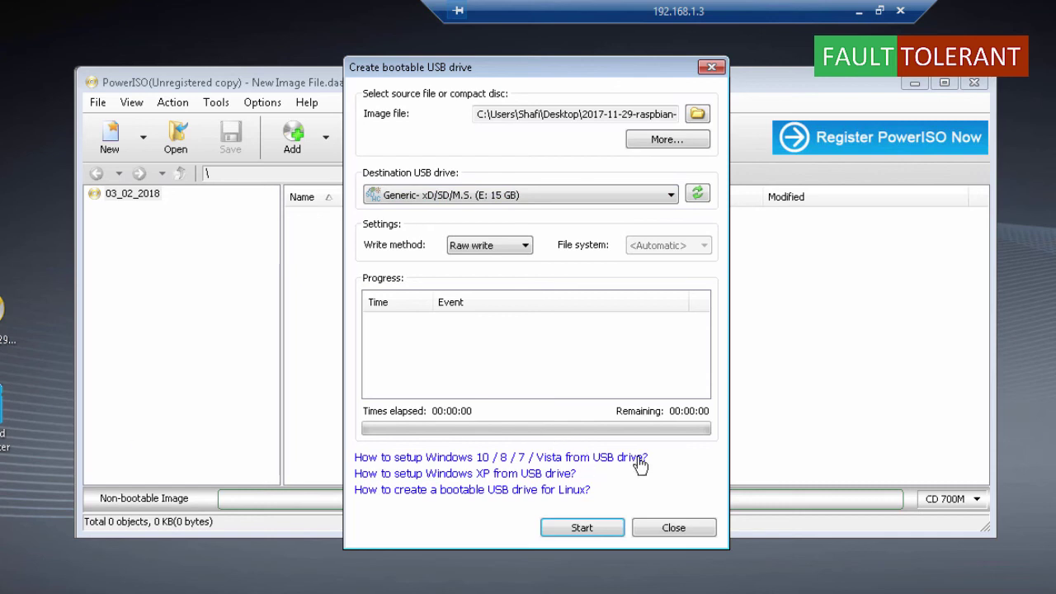
click(575, 528)
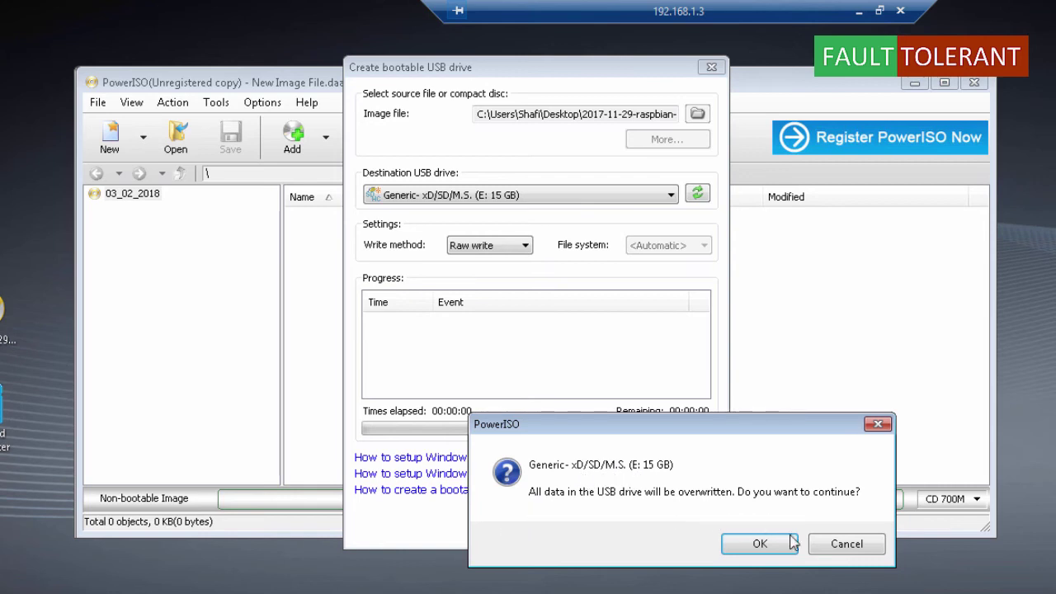
click(759, 544)
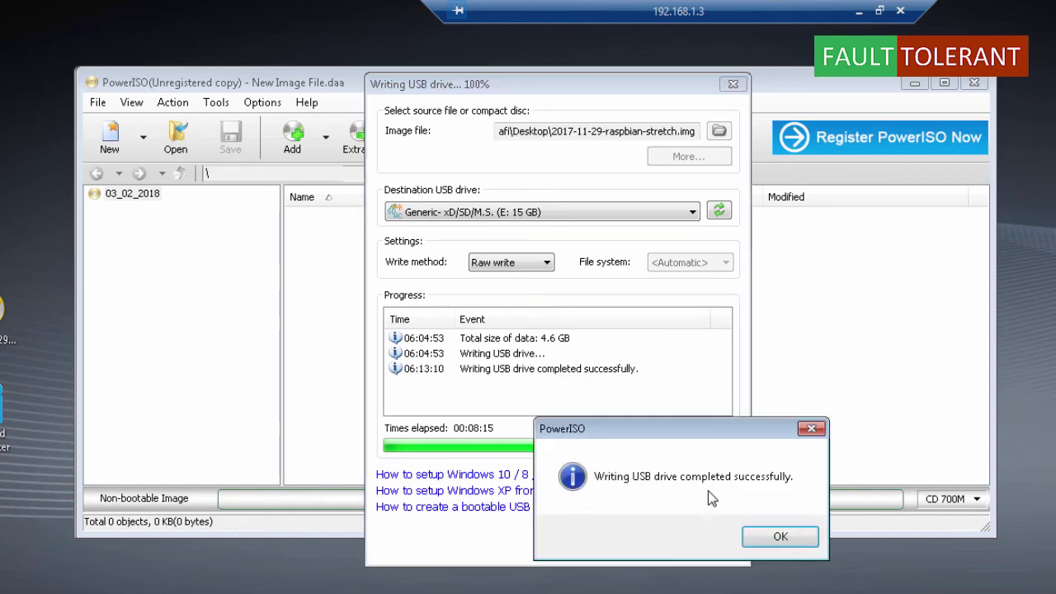
Dismiss the completion message, close the USB writing dialog and exit PowerISO
click(769, 538)
click(695, 544)
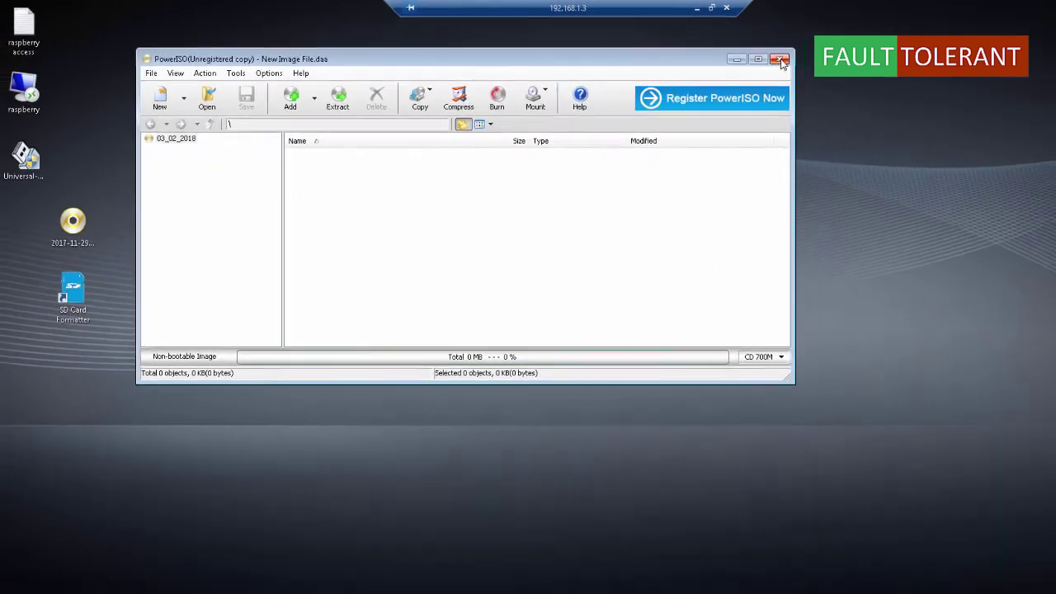
click(780, 61)
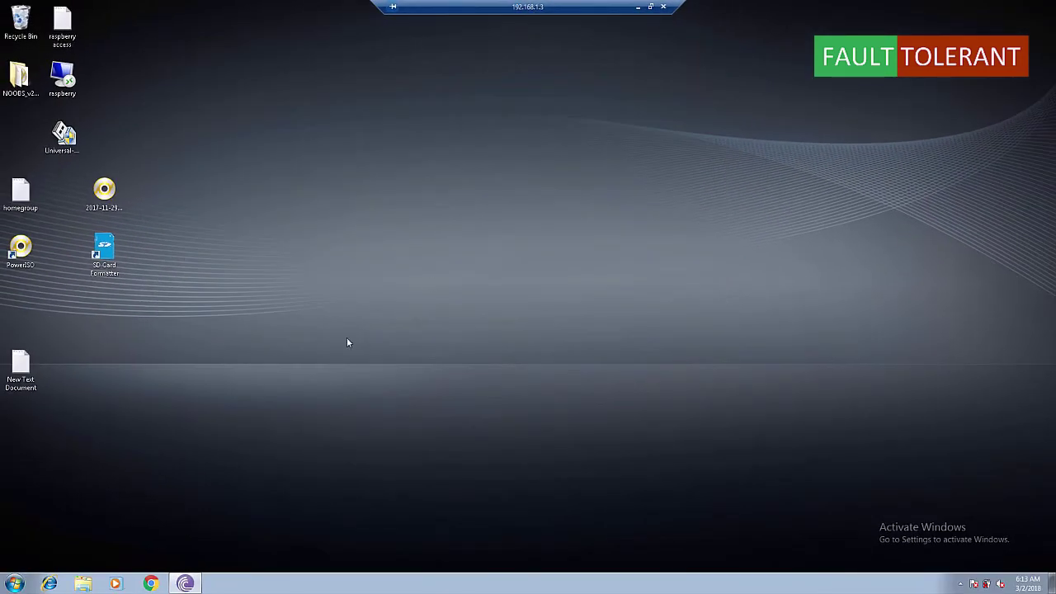
Open the SD card's E: drive in the file browser and examine the boot files written to it
click(82, 587)
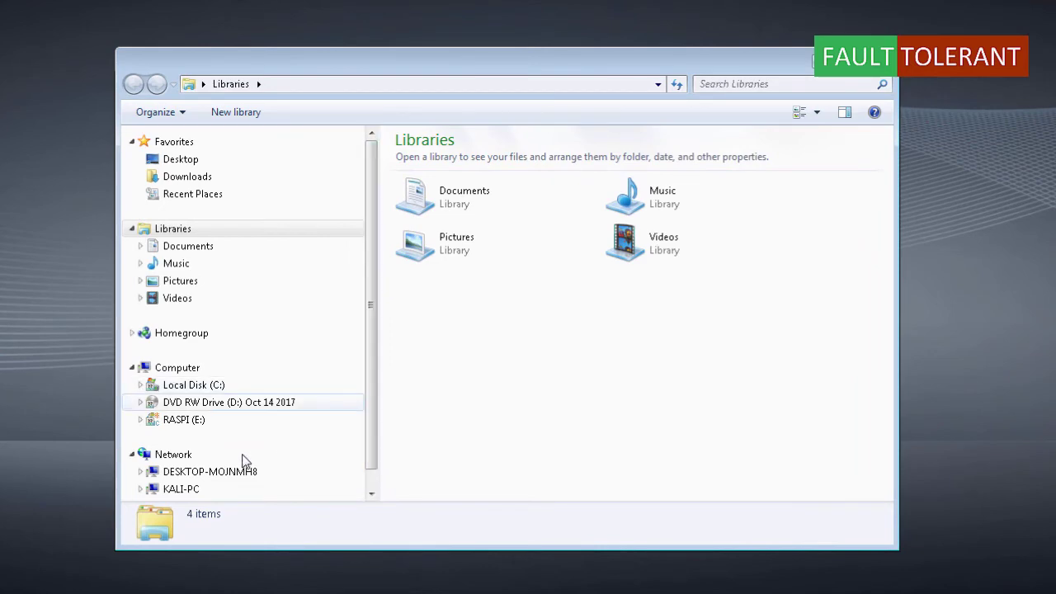
click(188, 422)
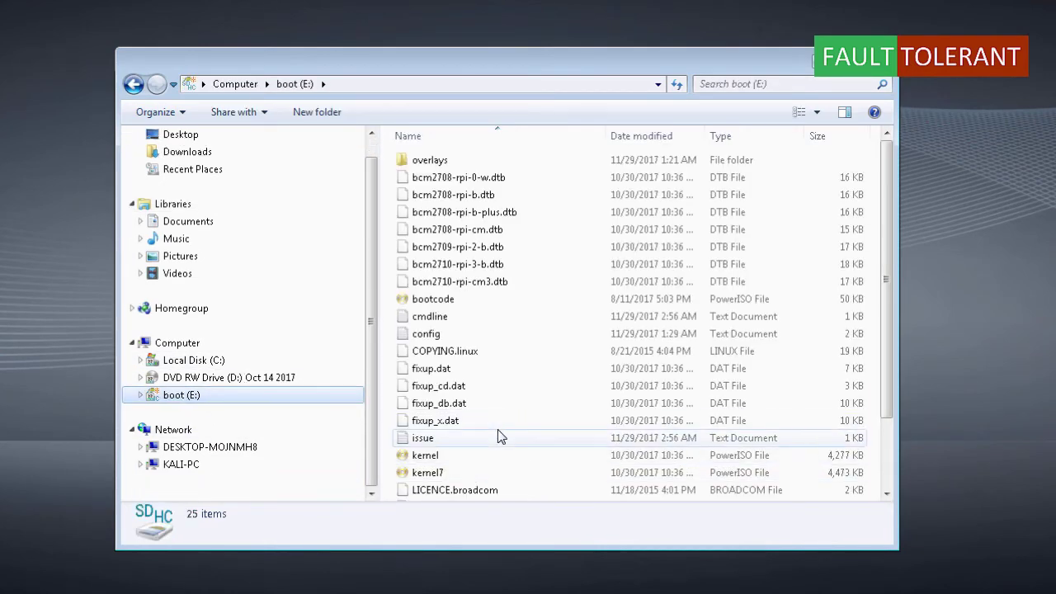
click(477, 282)
scroll(503, 375, down, 2)
scroll(495, 392, up, 2)
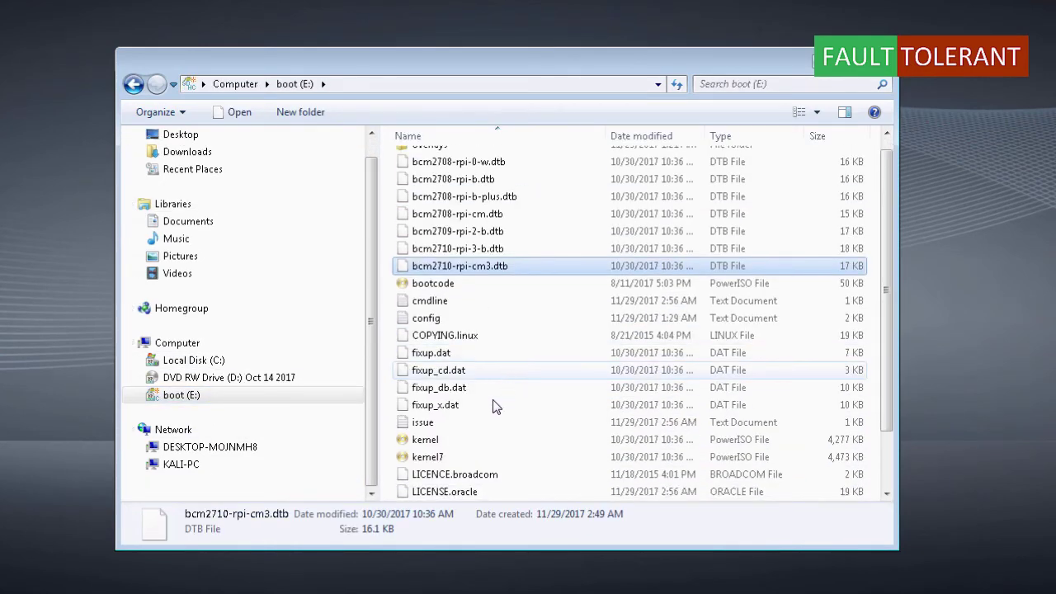
scroll(493, 412, down, 2)
scroll(500, 408, up, 2)
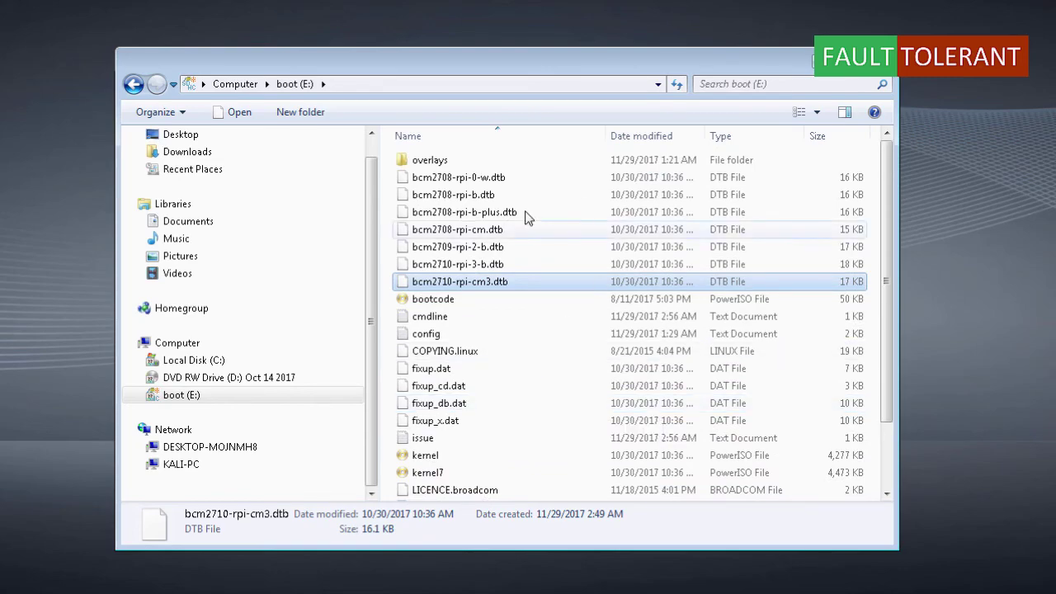
scroll(514, 396, down, 2)
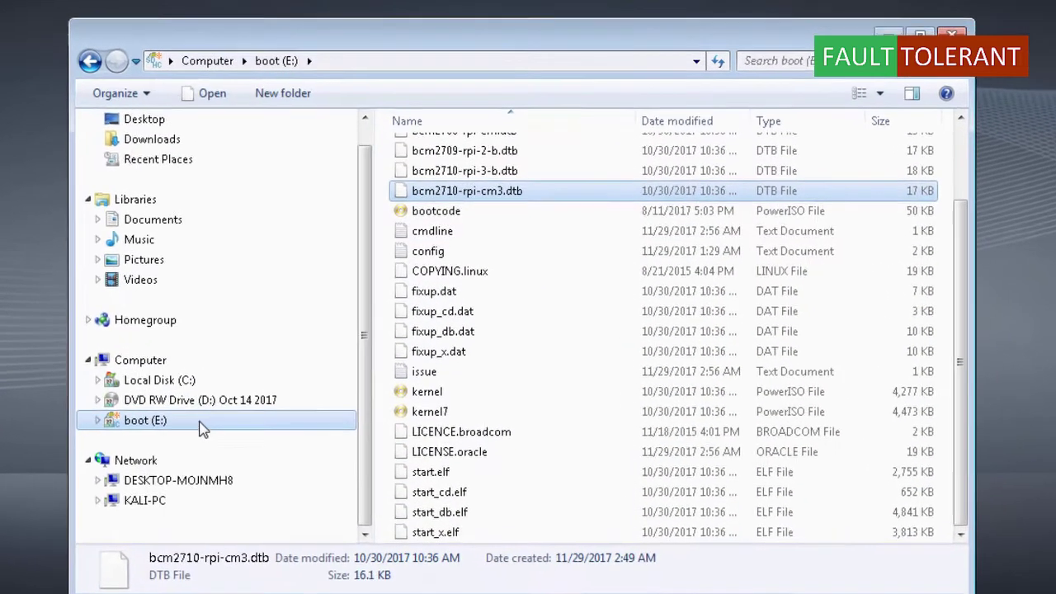
View the general properties of the boot (E:) drive and close them
right_click(212, 405)
click(302, 553)
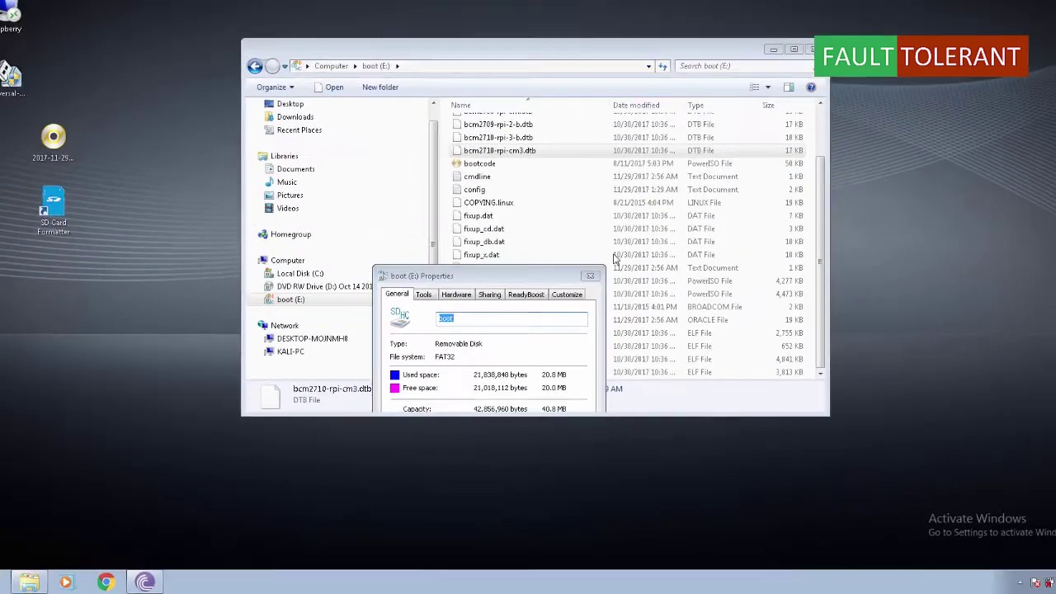
click(642, 94)
Close the file browser and refresh the laptop's desktop
click(780, 113)
right_click(395, 200)
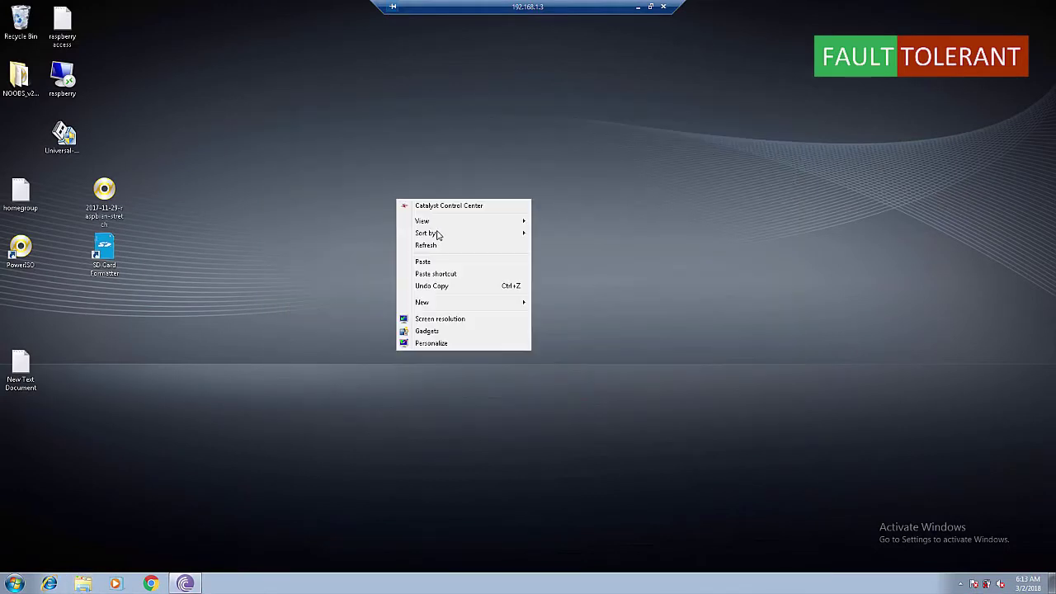
click(443, 247)
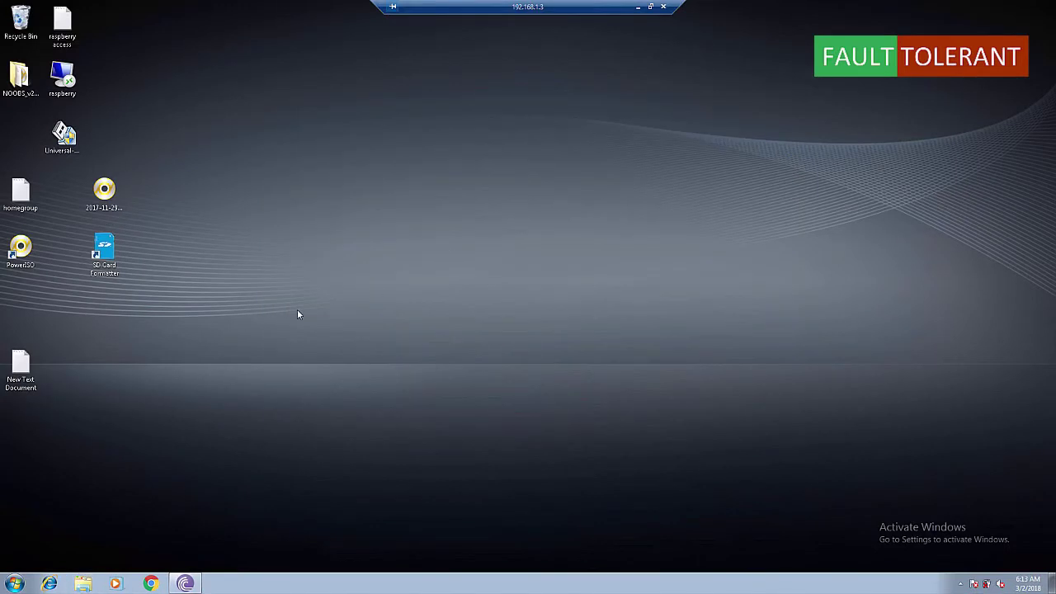
Minimize the remote desktop and add the line "using power ISO- completed" below the Micro SD Card sentence in the Notepad note
click(638, 6)
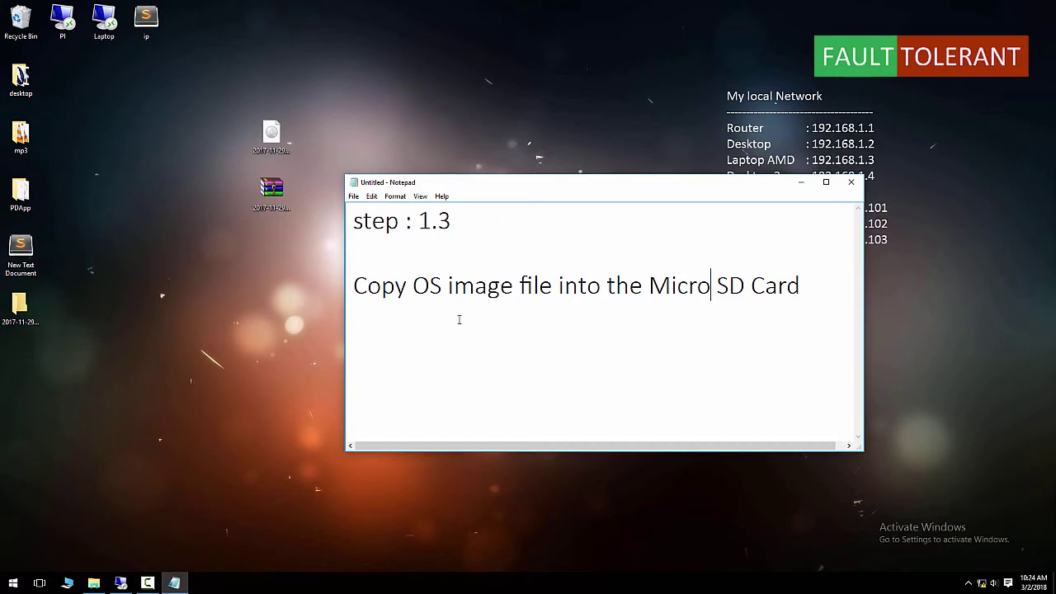
drag(353, 286, 811, 278)
click(813, 280)
key(Return)
text(using power ISO)
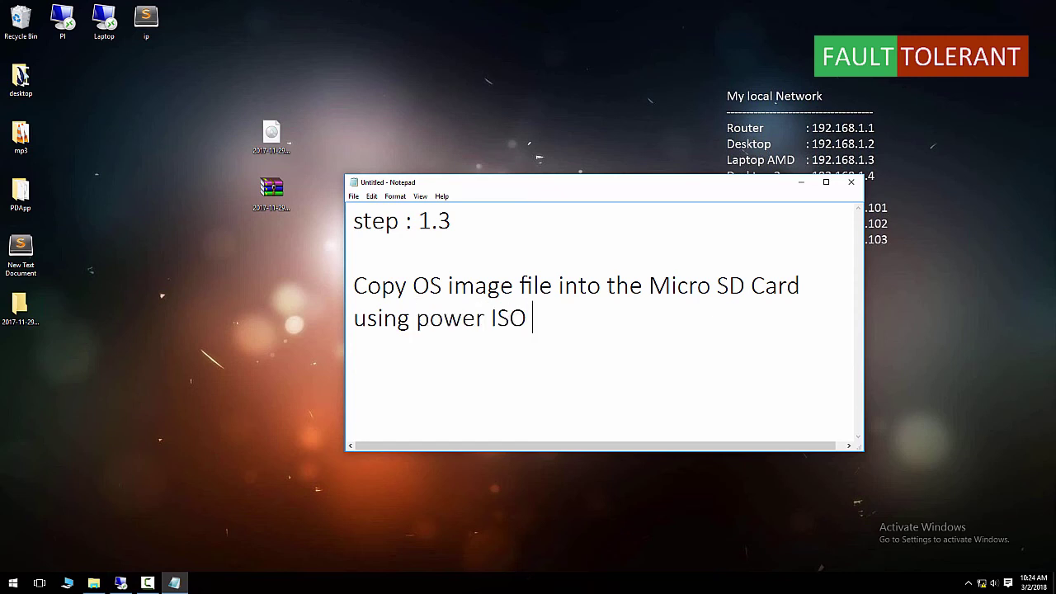
text(- completed)
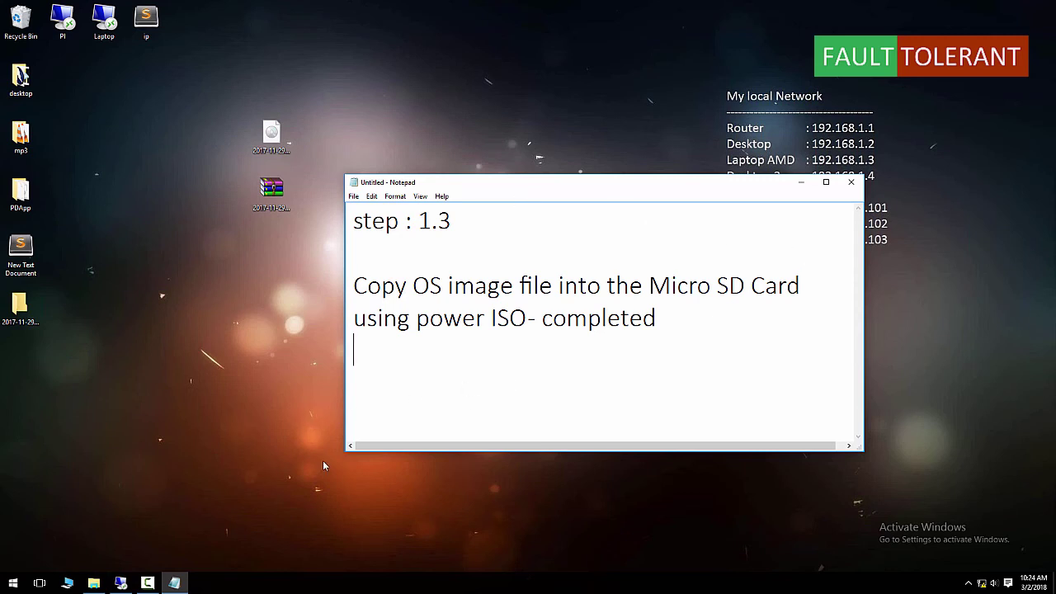
Switch back to the laptop's remote desktop session at 192.168.1.3
mouse_move(120, 583)
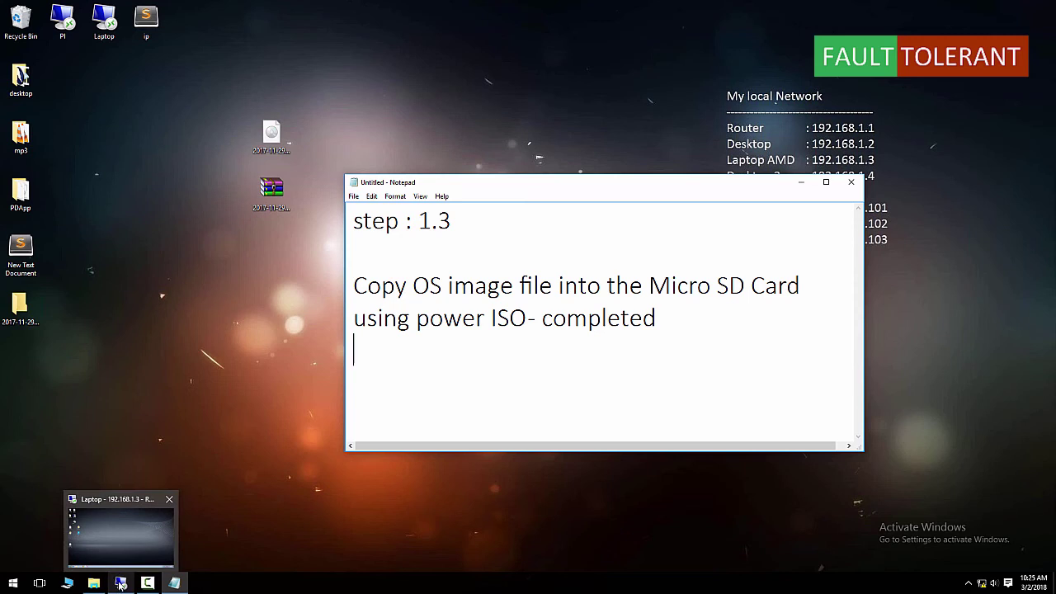
click(120, 584)
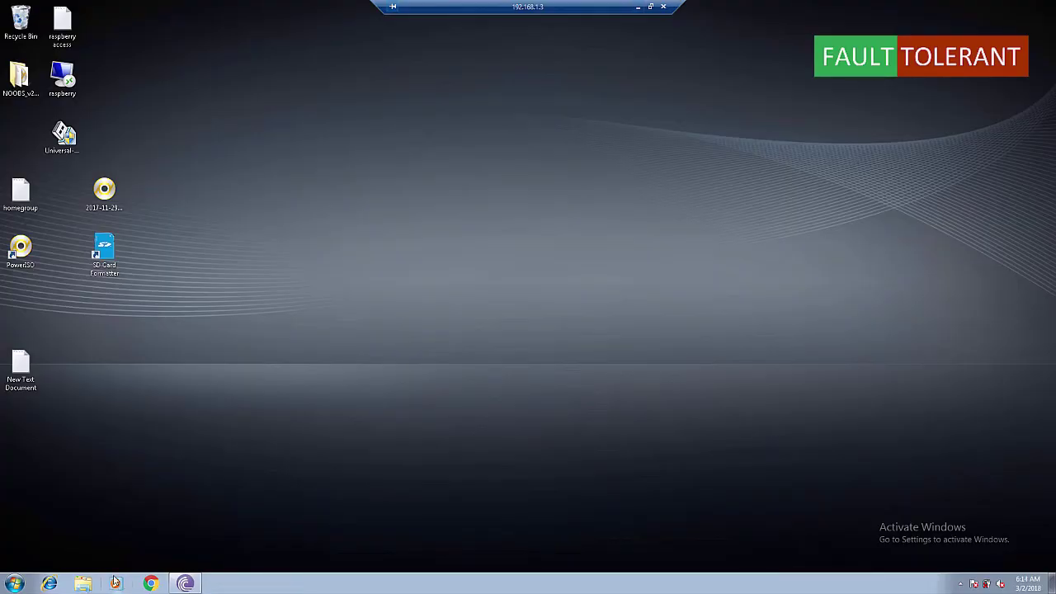